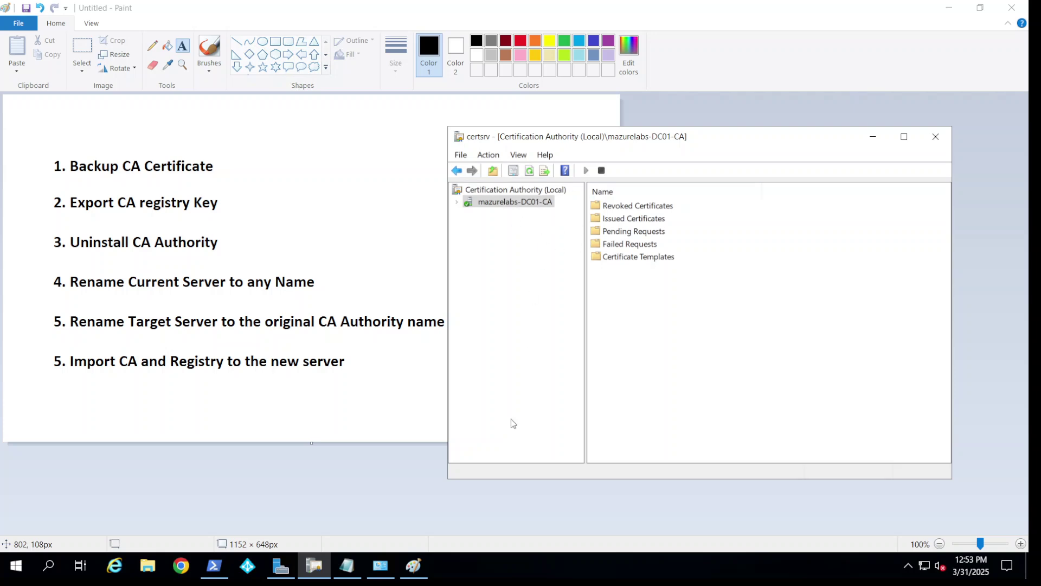
Confirm the DC01 hostname in the console and start a text box beside step 1 in Paint.
{"action": "left_click", "coordinate": [214, 565]}
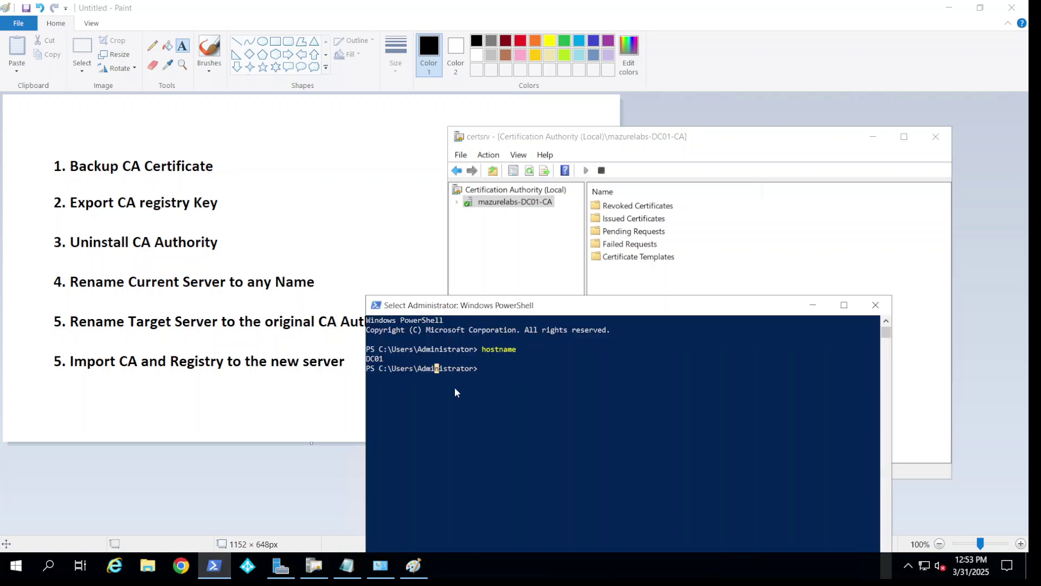
{"action": "double_click", "coordinate": [382, 359]}
{"action": "left_click", "coordinate": [366, 176]}
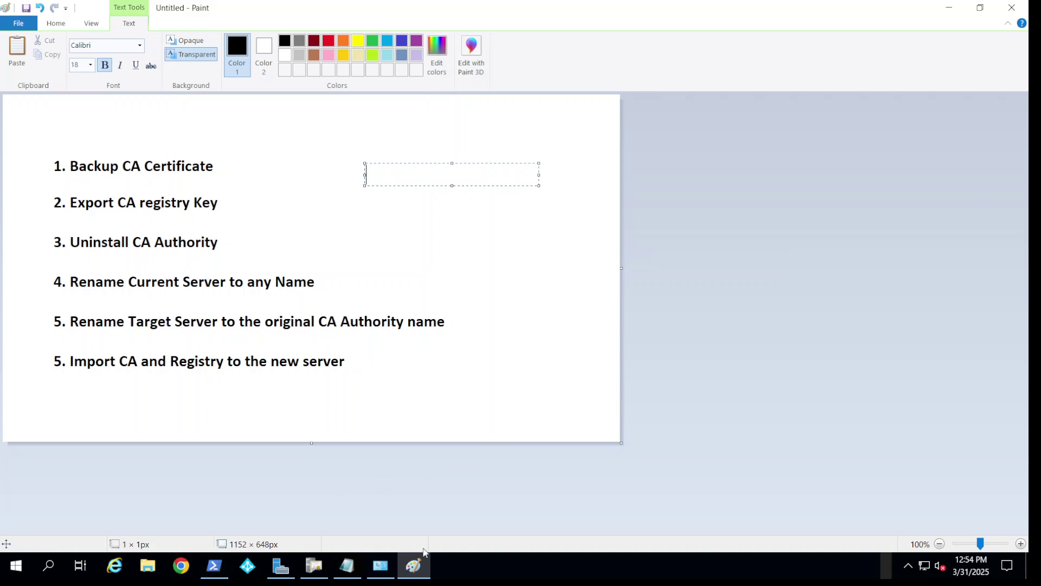
{"action": "left_click", "coordinate": [222, 569]}
Start the CA backup wizard for mazurelabs-DC01-CA and include the private key and CA certificate.
{"action": "left_click", "coordinate": [383, 575]}
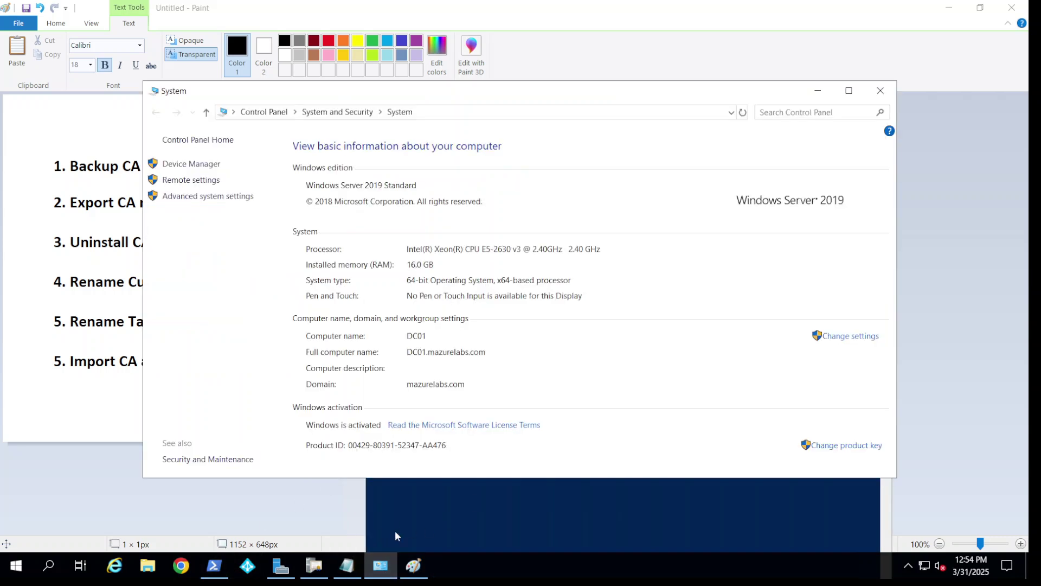
{"action": "left_click", "coordinate": [314, 567]}
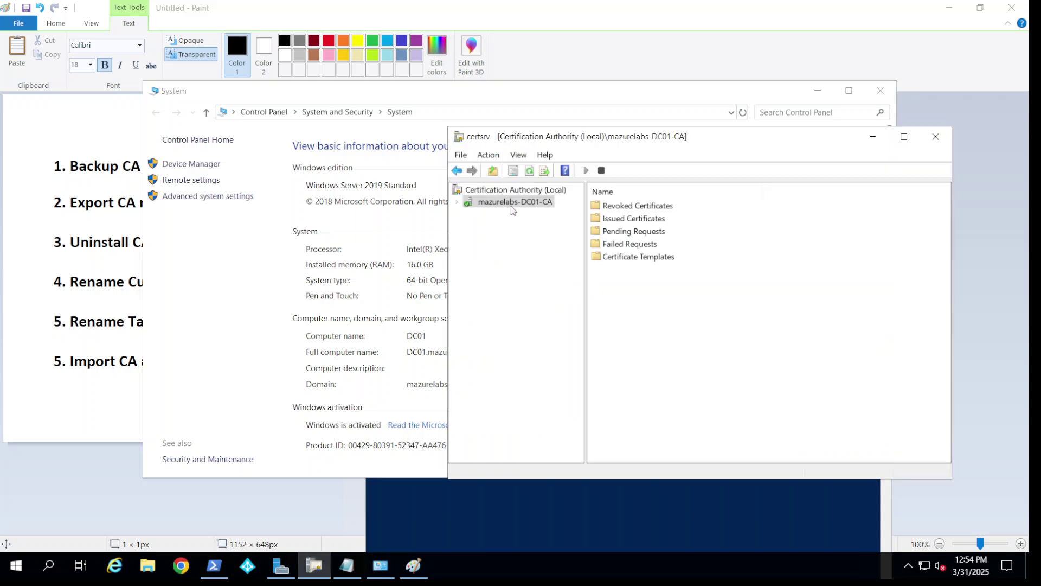
{"action": "right_click", "coordinate": [508, 205]}
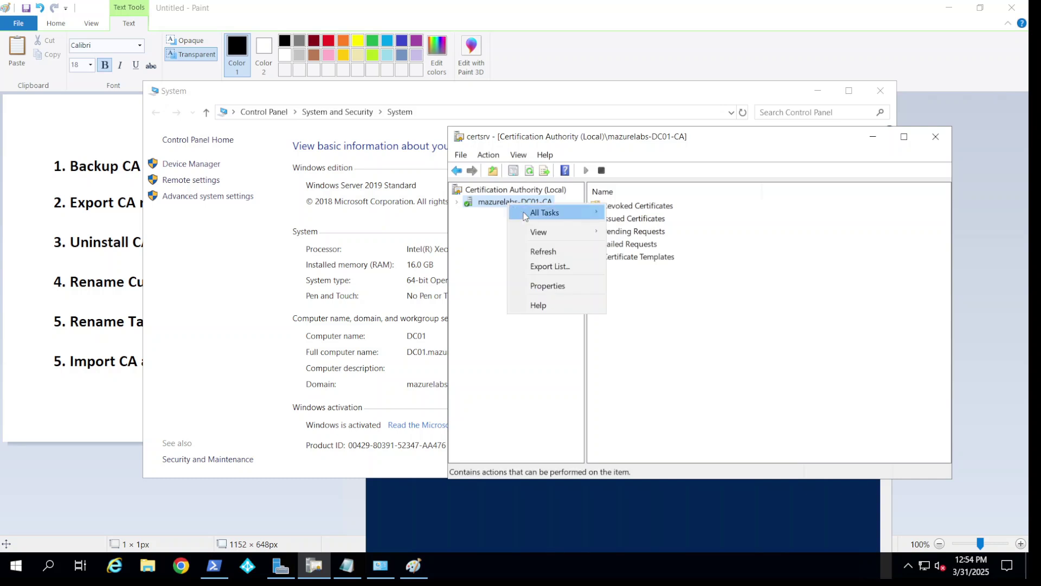
{"action": "mouse_move", "coordinate": [540, 216]}
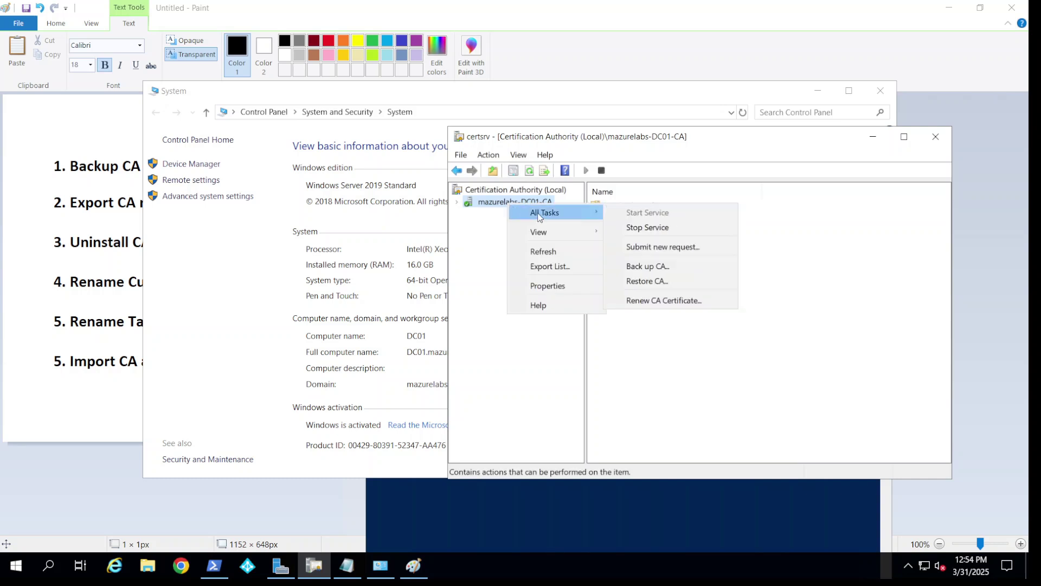
{"action": "left_click", "coordinate": [672, 270]}
{"action": "left_click", "coordinate": [651, 395]}
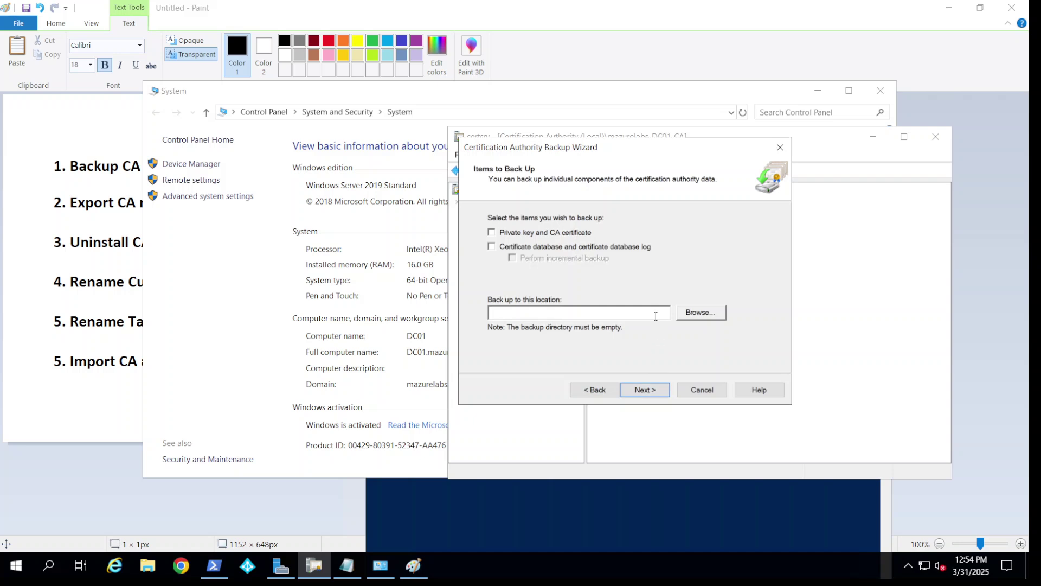
{"action": "left_click", "coordinate": [544, 233]}
Set C:\Temp as the backup location, enter a backup password, and run the backup.
{"action": "left_click", "coordinate": [707, 312]}
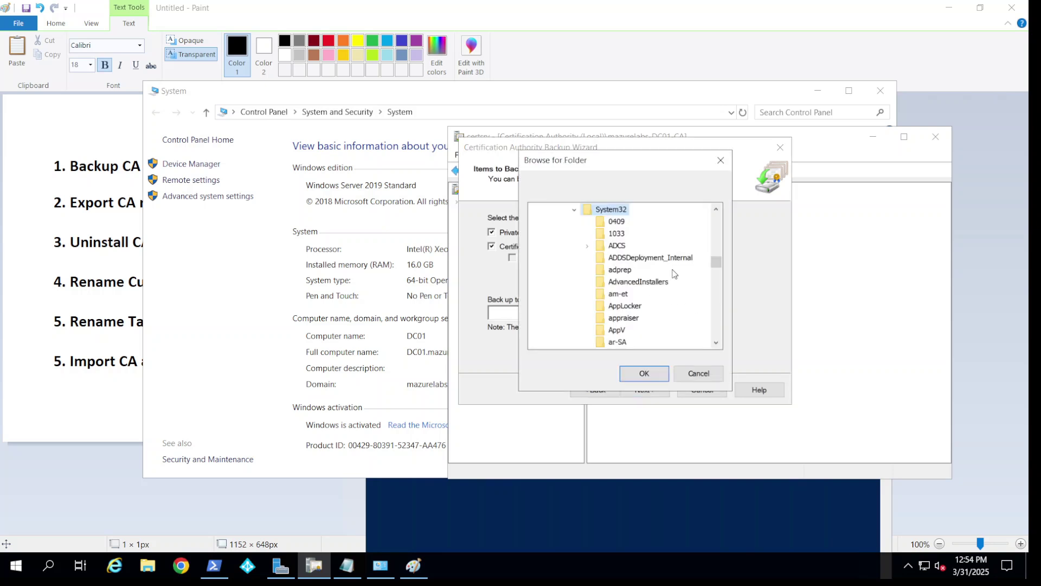
{"action": "left_click_drag", "start_coordinate": [717, 265], "coordinate": [724, 221]}
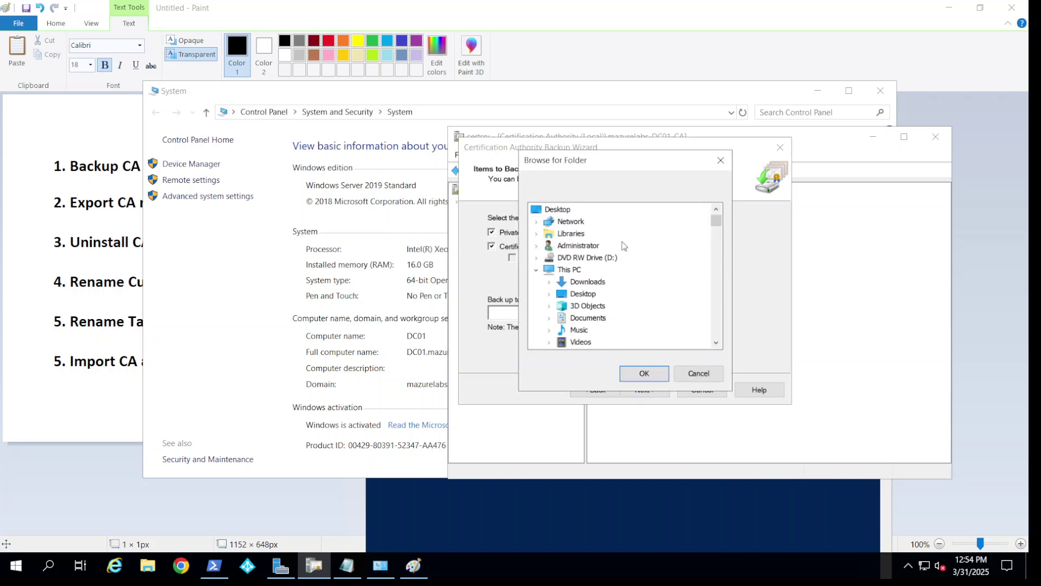
{"action": "mouse_move", "coordinate": [717, 220]}
{"action": "left_mouse_down"}
{"action": "mouse_move", "coordinate": [722, 231]}
{"action": "mouse_move", "coordinate": [716, 224]}
{"action": "left_mouse_up"}
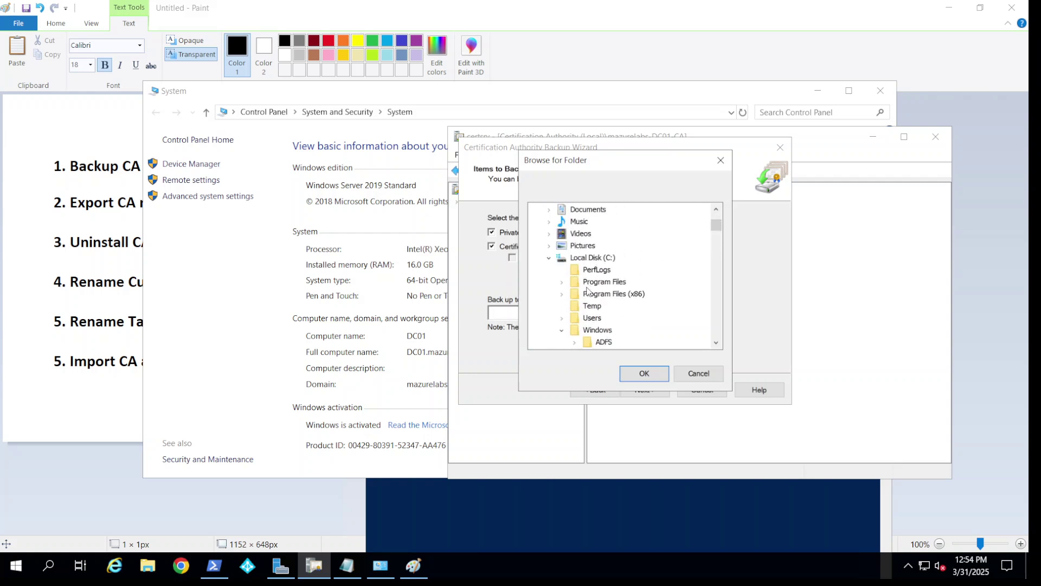
{"action": "left_click", "coordinate": [590, 307]}
{"action": "left_click", "coordinate": [645, 374]}
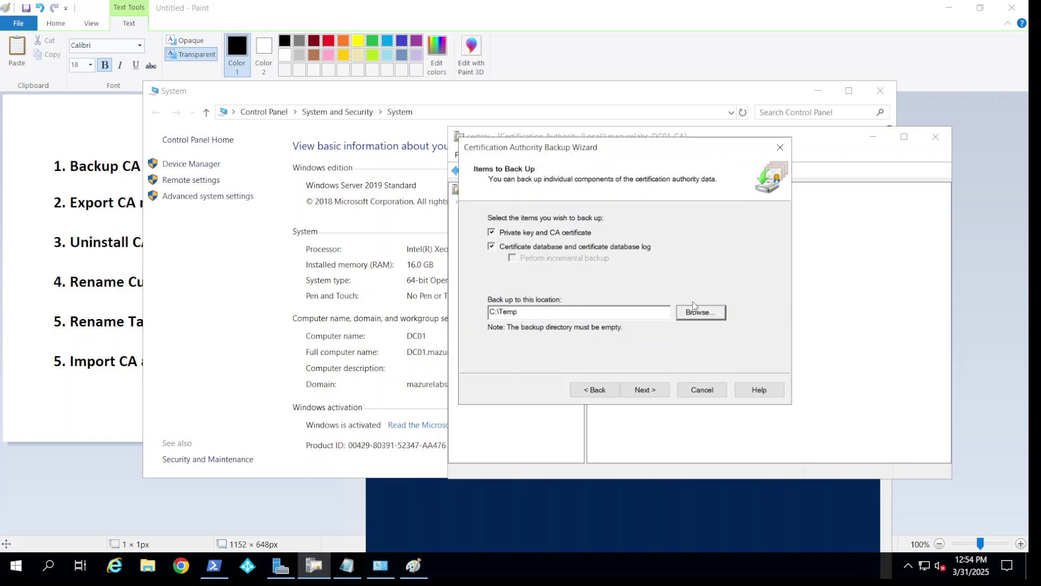
{"action": "left_click", "coordinate": [657, 389]}
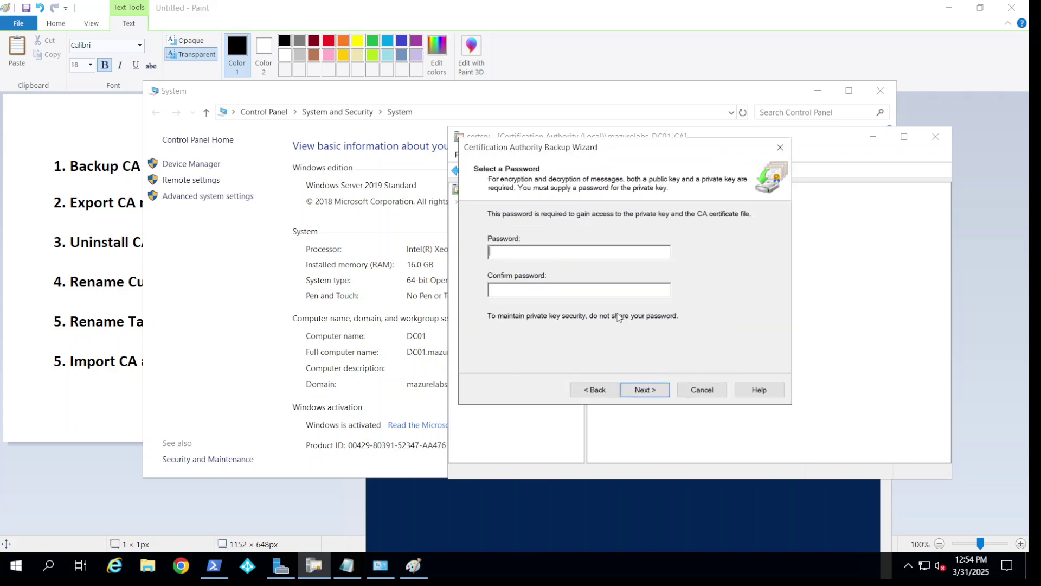
{"action": "type", "text": "**"}
{"action": "left_click", "coordinate": [655, 391]}
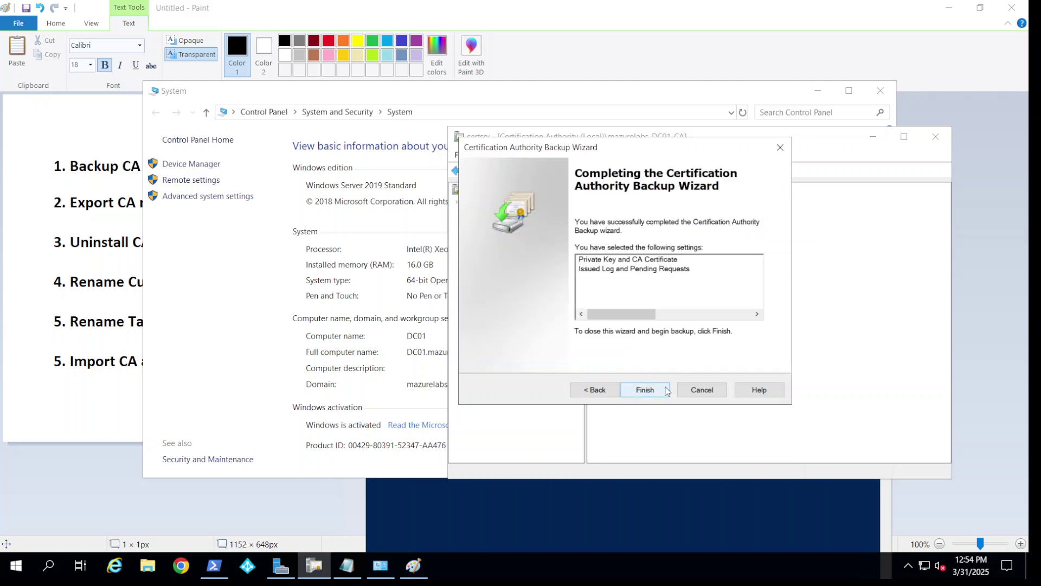
{"action": "key", "text": "Return"}
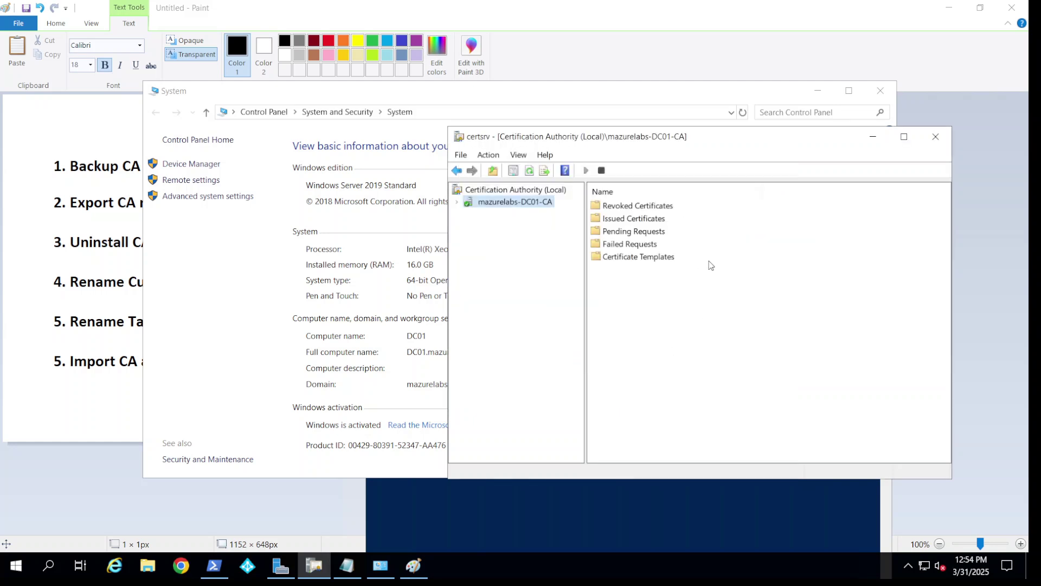
{"action": "left_click", "coordinate": [121, 173]}
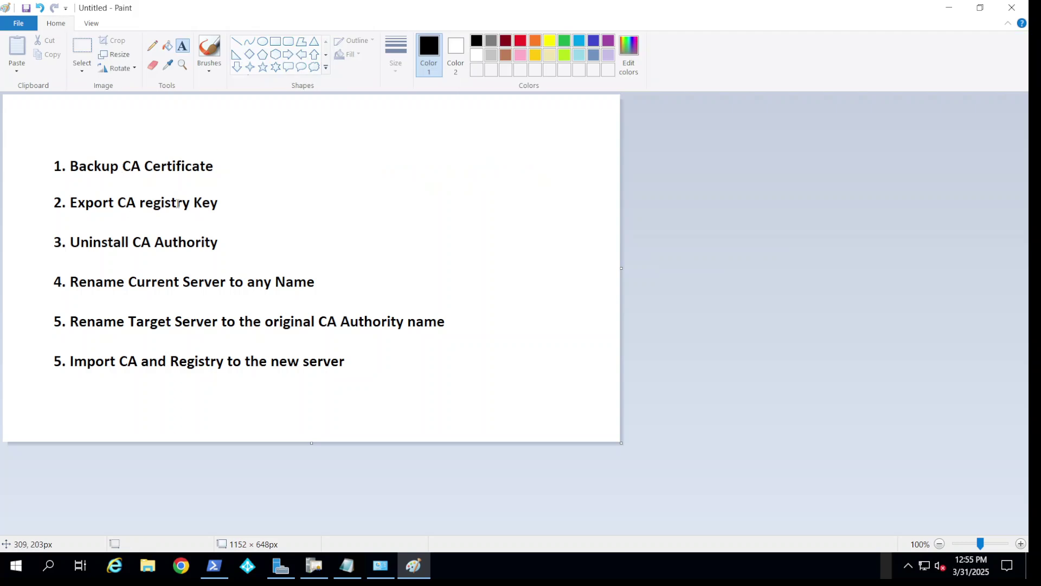
Copy the CertSvc reg export command line from Notepad.
{"action": "left_click", "coordinate": [347, 567]}
{"action": "left_click_drag", "start_coordinate": [599, 179], "coordinate": [495, 181]}
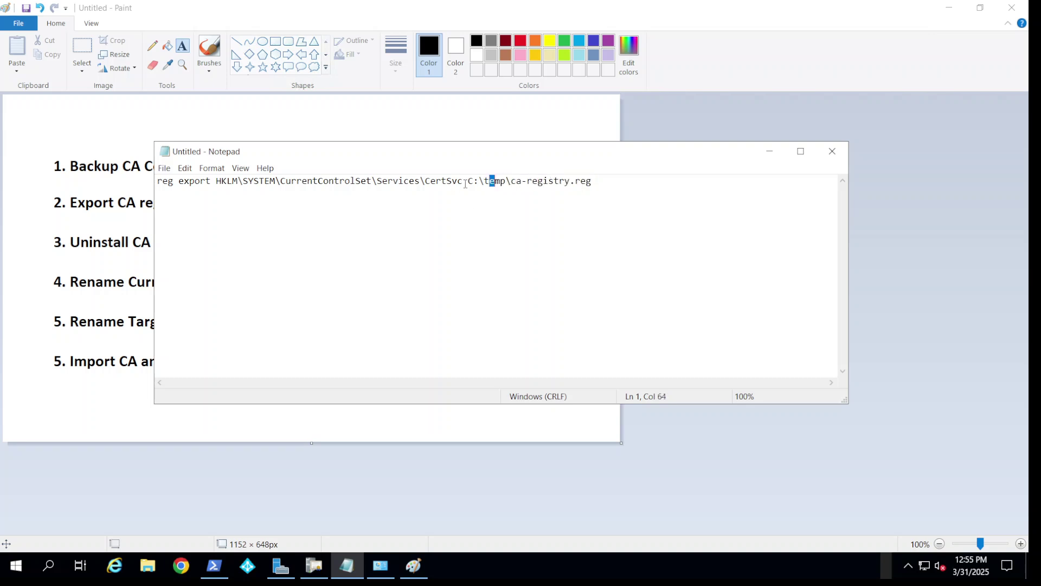
{"action": "left_click", "coordinate": [513, 187]}
{"action": "left_click_drag", "start_coordinate": [591, 182], "coordinate": [157, 181]}
{"action": "right_click", "coordinate": [255, 181]}
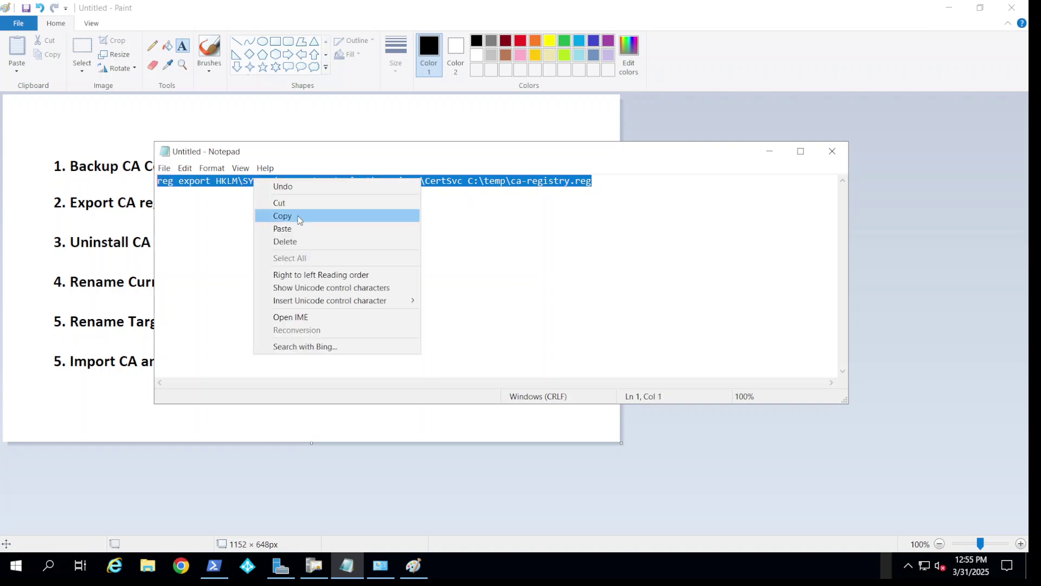
{"action": "left_click", "coordinate": [298, 216]}
{"action": "left_click", "coordinate": [215, 565]}
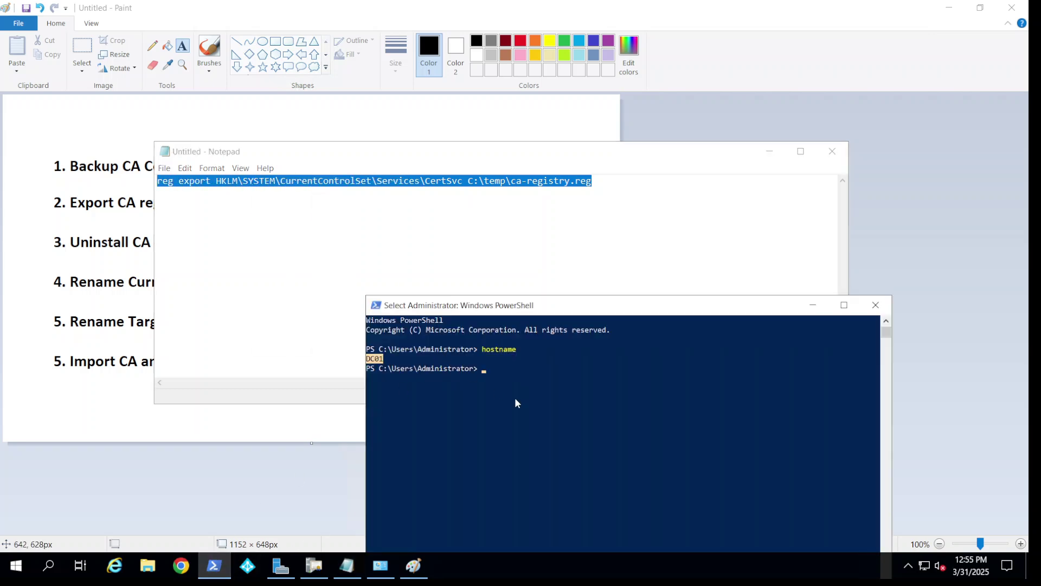
{"action": "left_click_drag", "start_coordinate": [558, 305], "coordinate": [551, 206]}
{"action": "left_click", "coordinate": [543, 289]}
{"action": "right_click", "coordinate": [556, 323]}
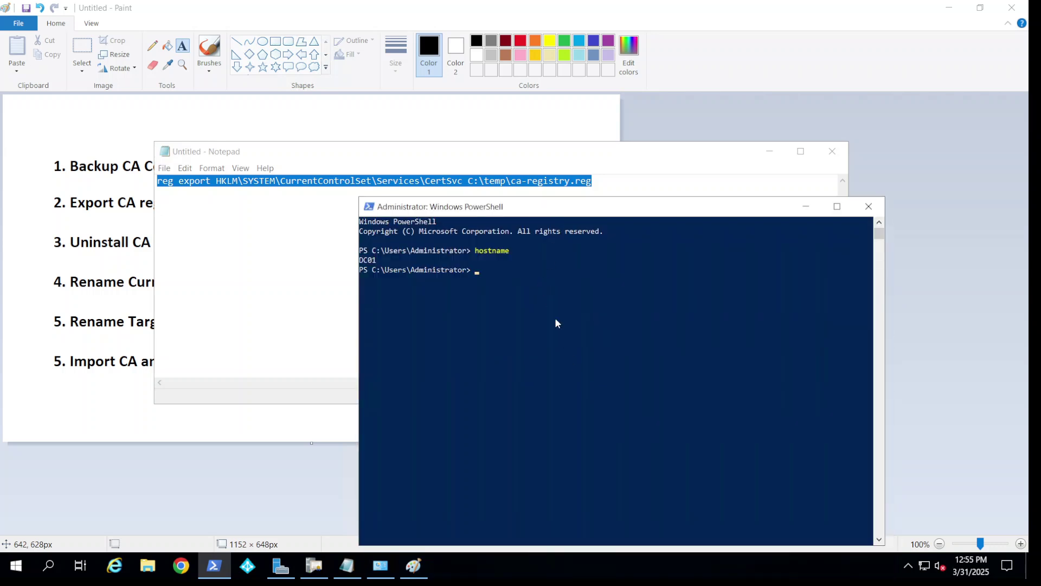
Paste the reg export command into PowerShell and run it to create C:\temp\ca-registry.reg.
{"action": "right_click", "coordinate": [329, 190]}
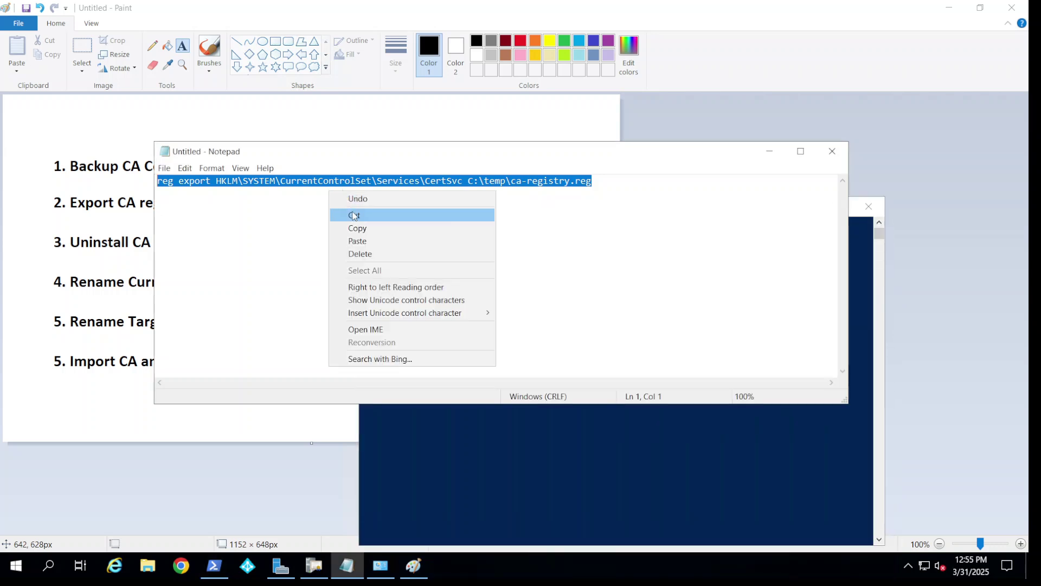
{"action": "left_click", "coordinate": [358, 228]}
{"action": "left_click", "coordinate": [526, 353]}
{"action": "right_click", "coordinate": [525, 353]}
{"action": "key", "text": "Return"}
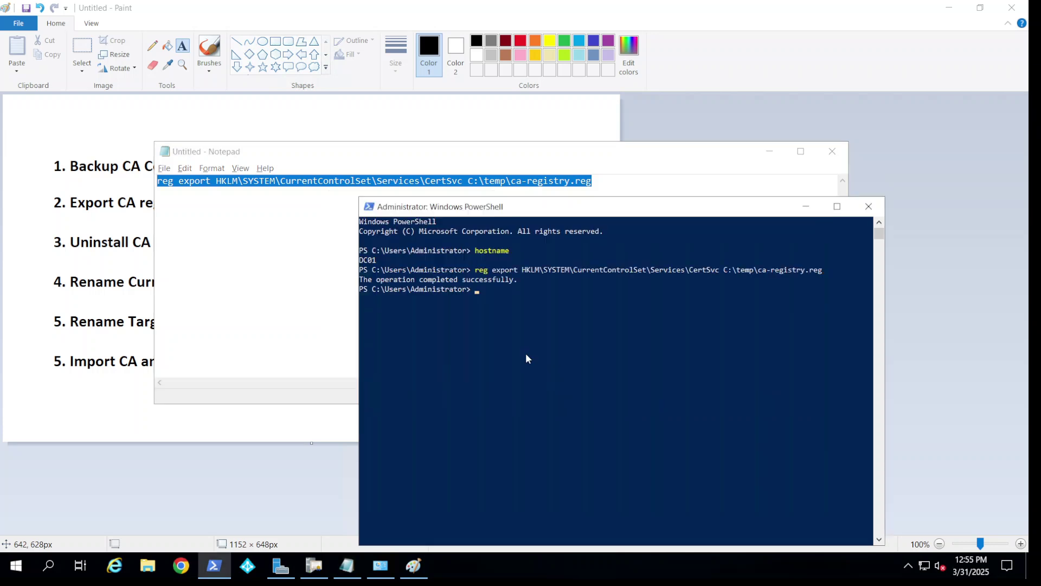
Check that C:\Temp holds DataBase, ca-registry and mazurelabs-DC01-CA, then return to Paint.
{"action": "left_click", "coordinate": [147, 566]}
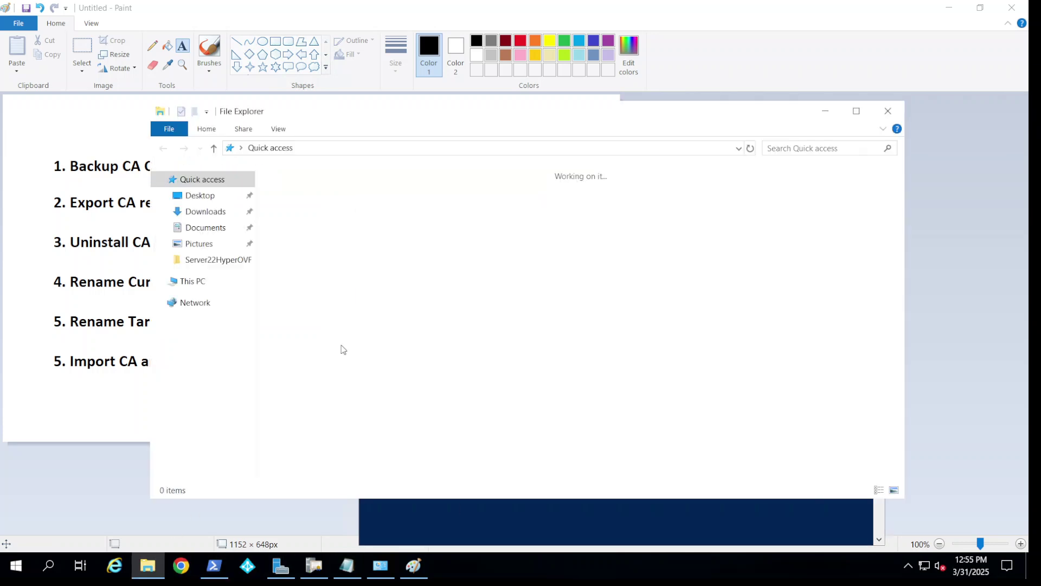
{"action": "left_click", "coordinate": [192, 281]}
{"action": "double_click", "coordinate": [320, 324]}
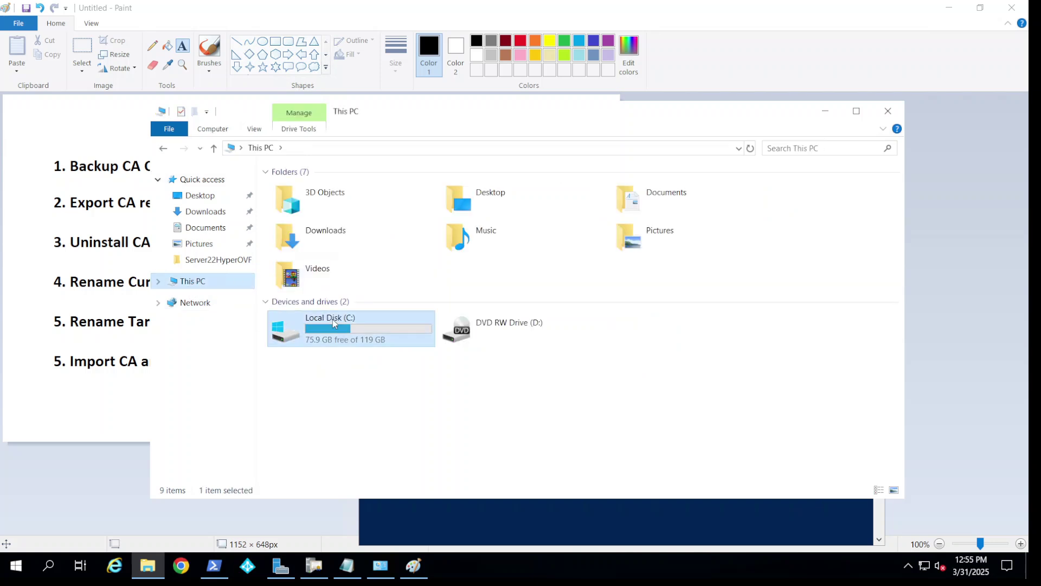
{"action": "double_click", "coordinate": [292, 233]}
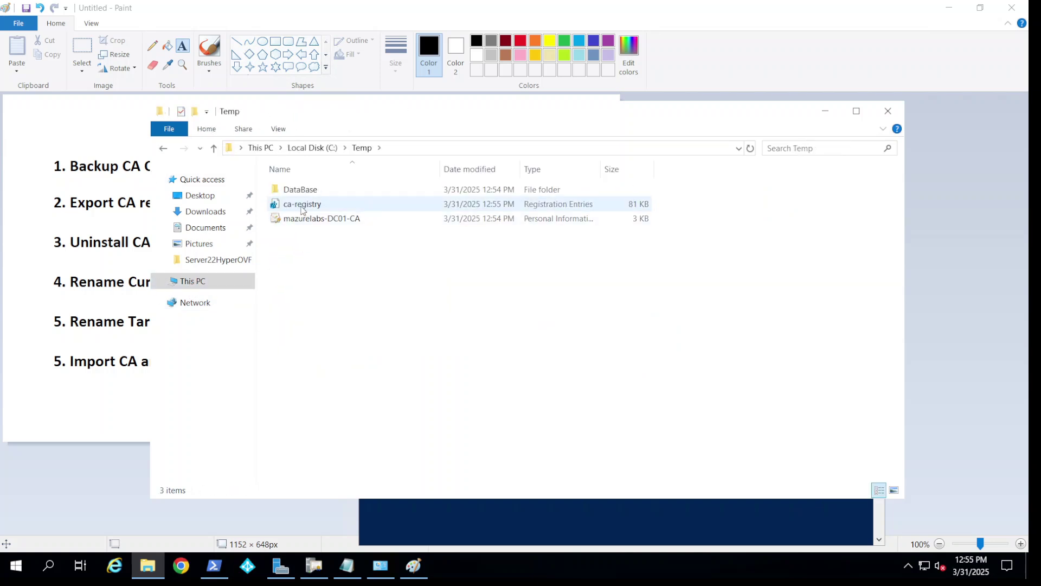
{"action": "left_click", "coordinate": [347, 221]}
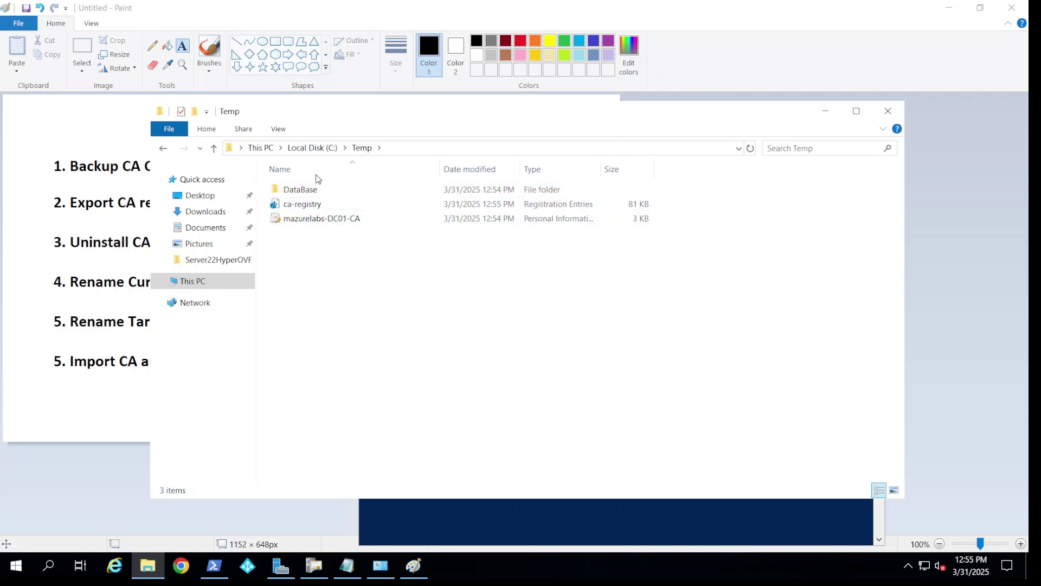
{"action": "left_click", "coordinate": [184, 22]}
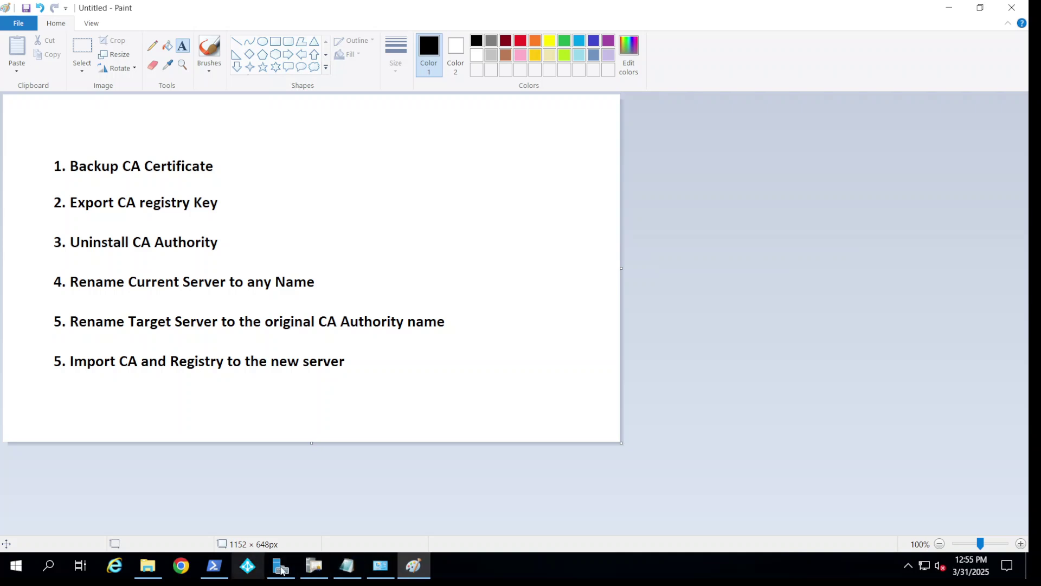
Close the Certification Authority console and start Remove Roles and Features in Server Manager.
{"action": "left_click", "coordinate": [315, 566]}
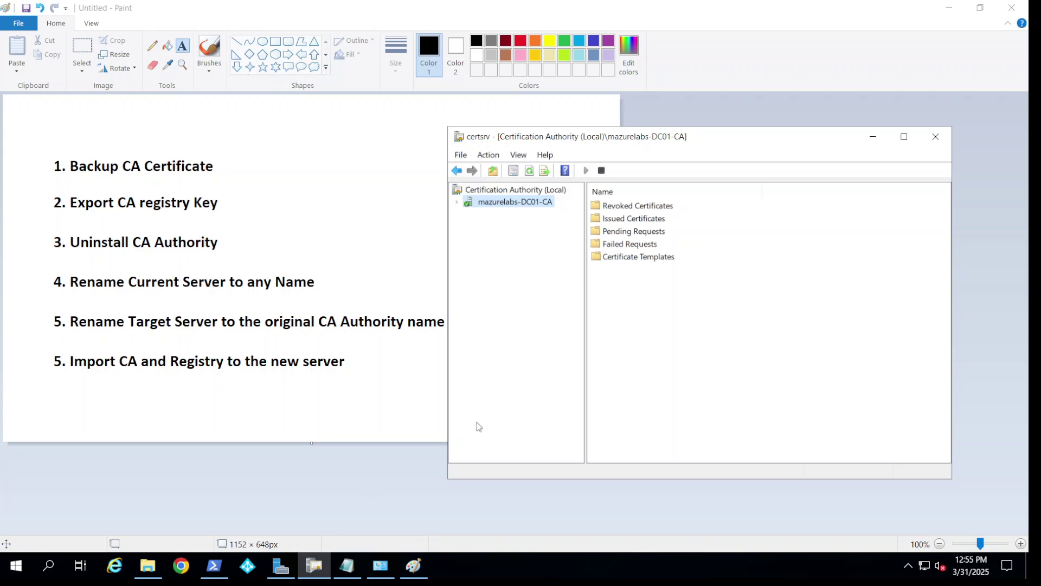
{"action": "left_click", "coordinate": [934, 138]}
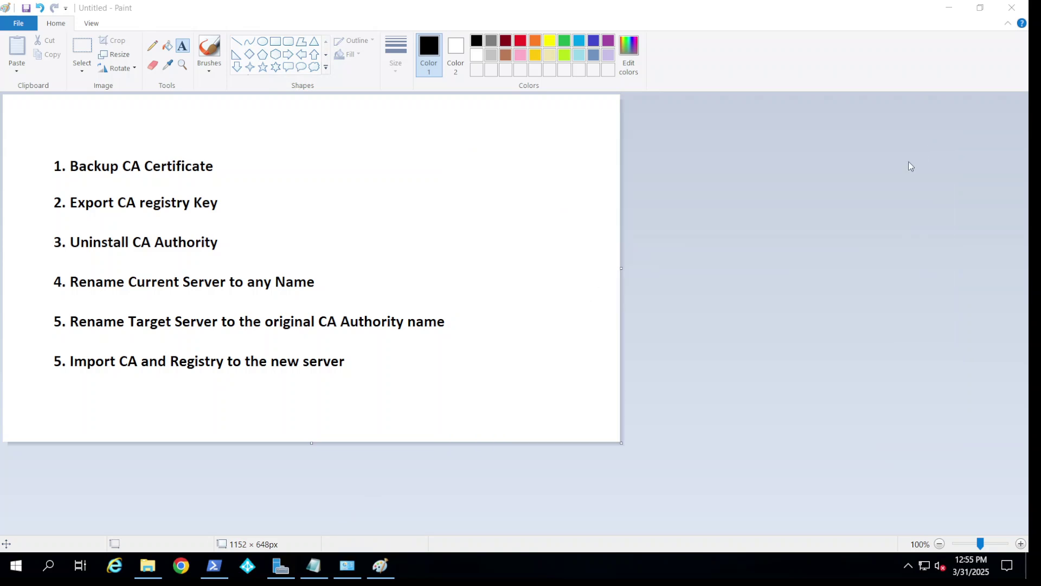
{"action": "left_click", "coordinate": [280, 565]}
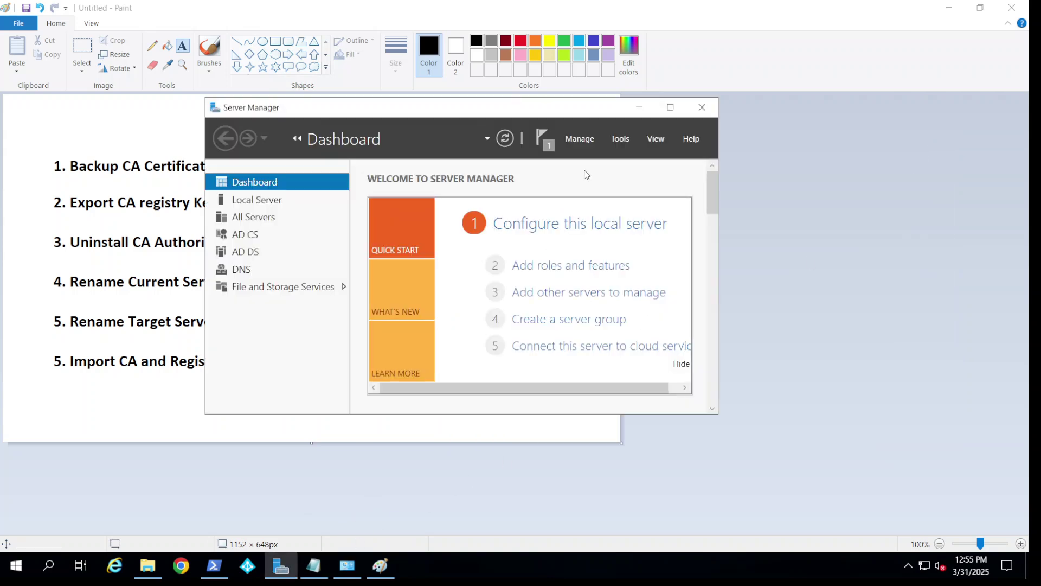
{"action": "left_click", "coordinate": [579, 139]}
{"action": "left_click", "coordinate": [591, 170]}
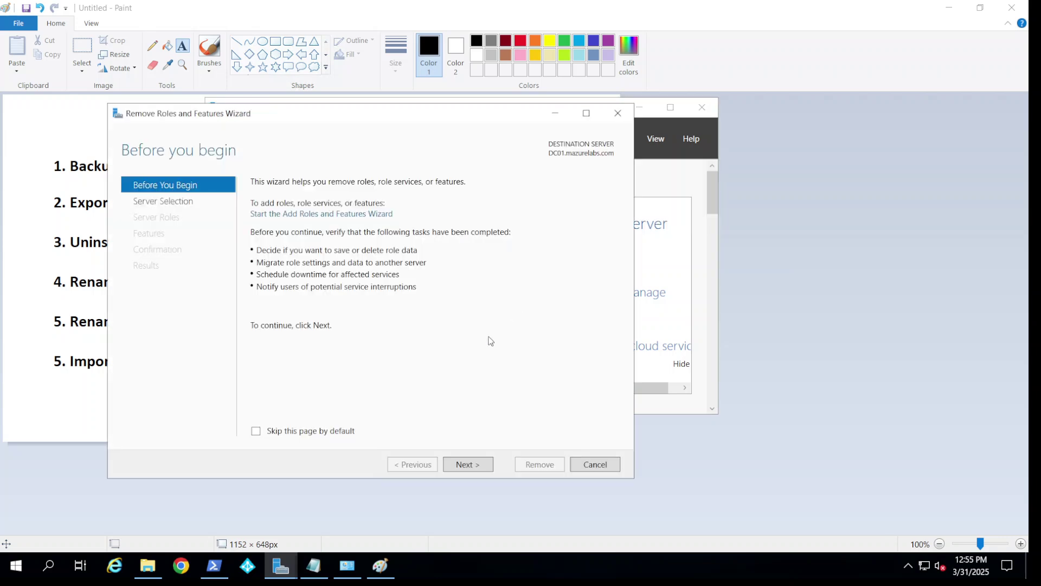
Untick Active Directory Certificate Services and its CA management tools on DC01, then remove them.
{"action": "left_click", "coordinate": [469, 466]}
{"action": "left_click", "coordinate": [481, 465]}
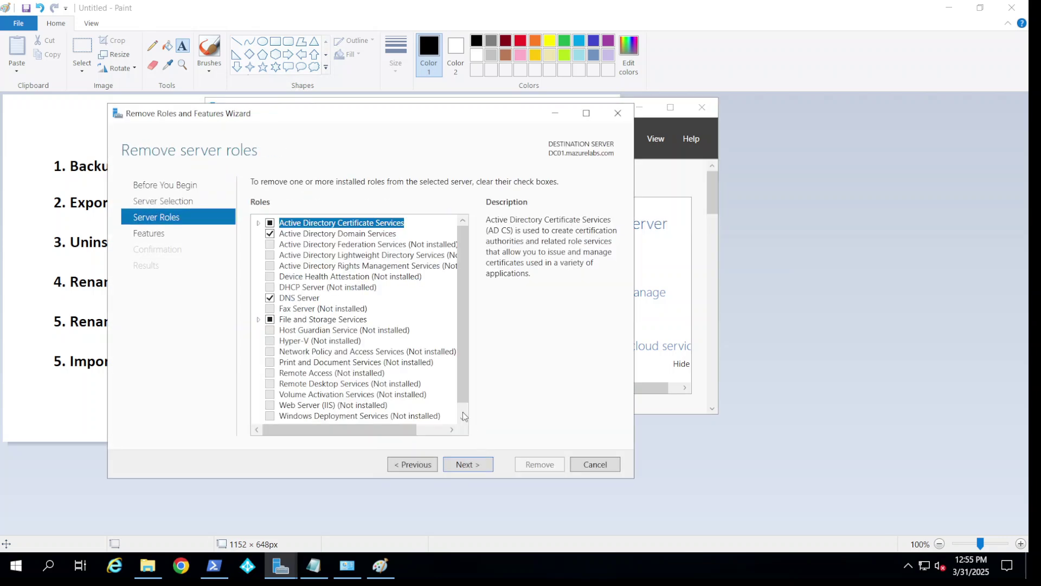
{"action": "left_click", "coordinate": [270, 222]}
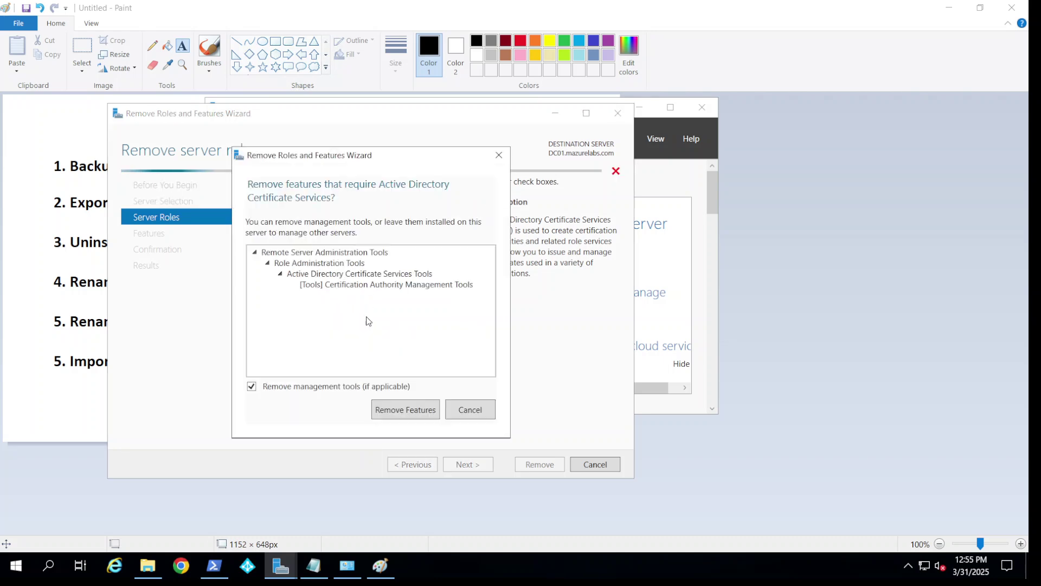
{"action": "left_click", "coordinate": [404, 408]}
{"action": "left_click", "coordinate": [489, 467]}
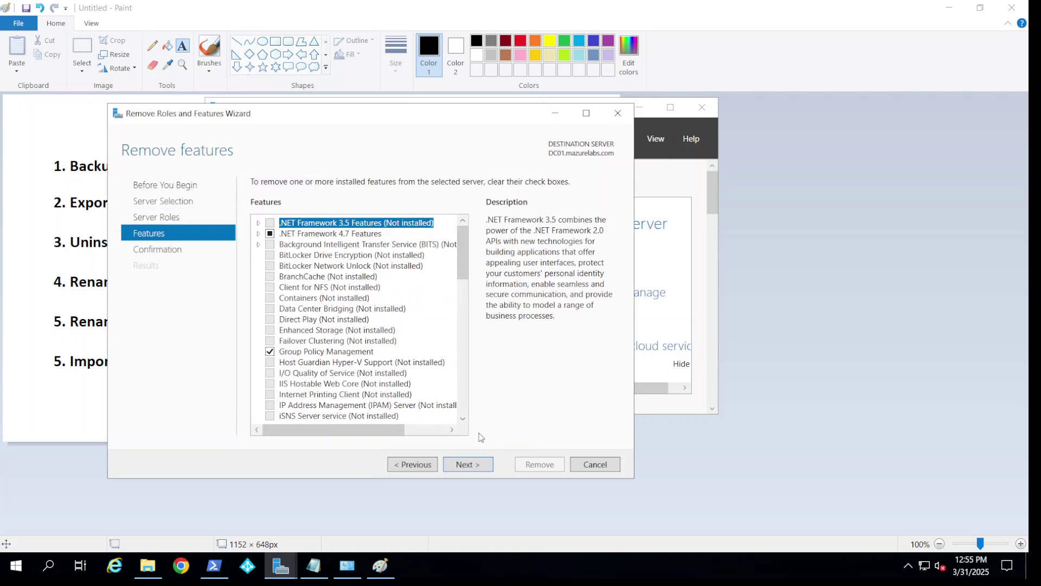
{"action": "left_click", "coordinate": [475, 464]}
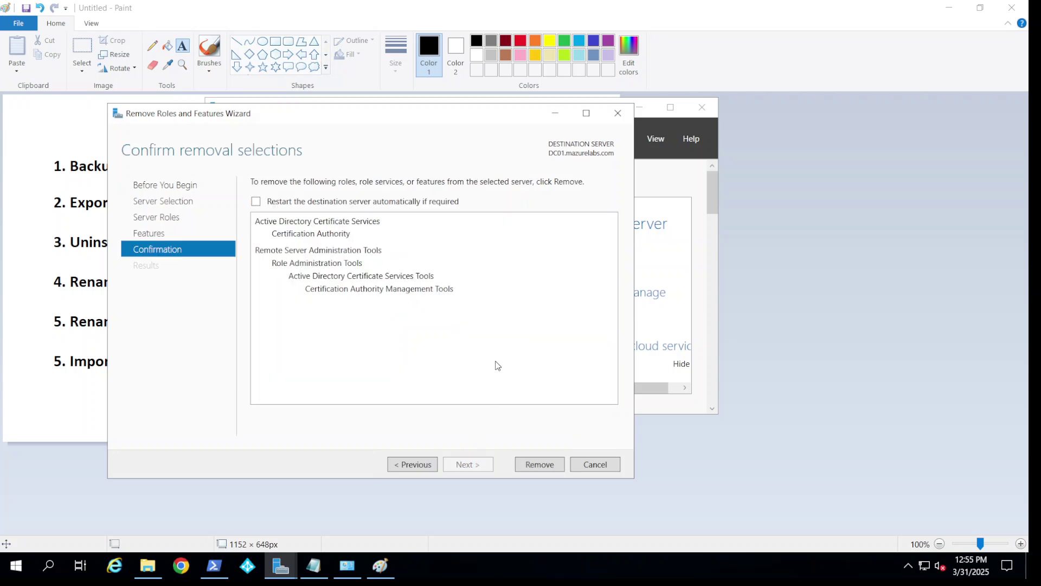
{"action": "left_click", "coordinate": [535, 466]}
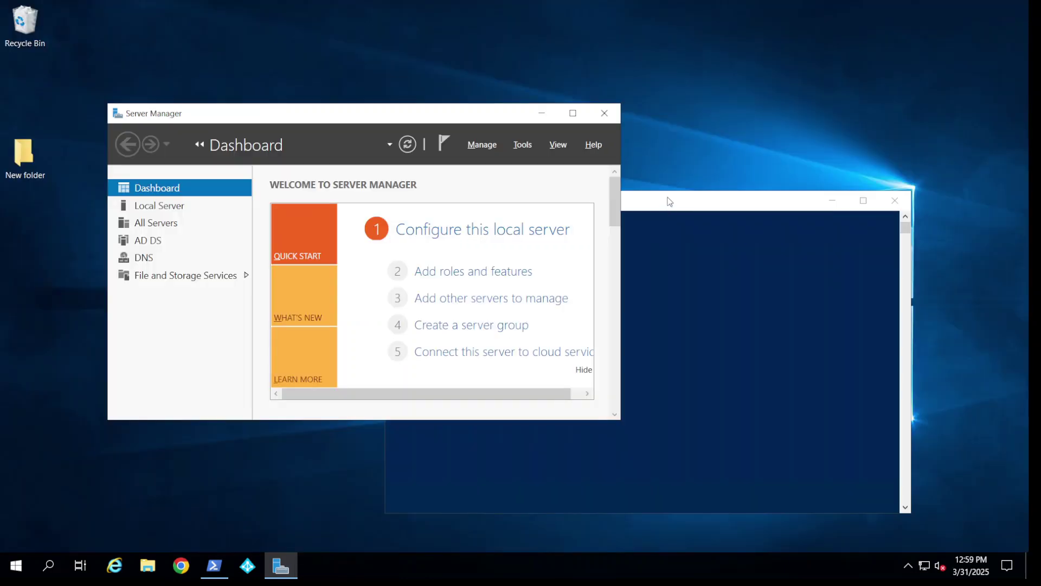
Run hostname in PowerShell to confirm the server is named DC01.
{"action": "left_click", "coordinate": [670, 206]}
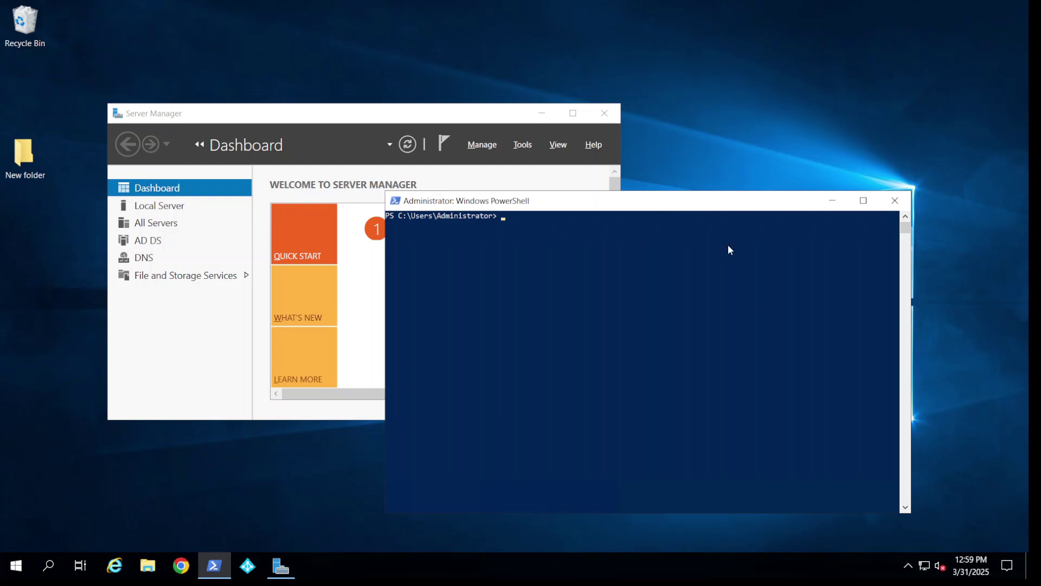
{"action": "type", "text": "hostname"}
{"action": "key", "text": "Return"}
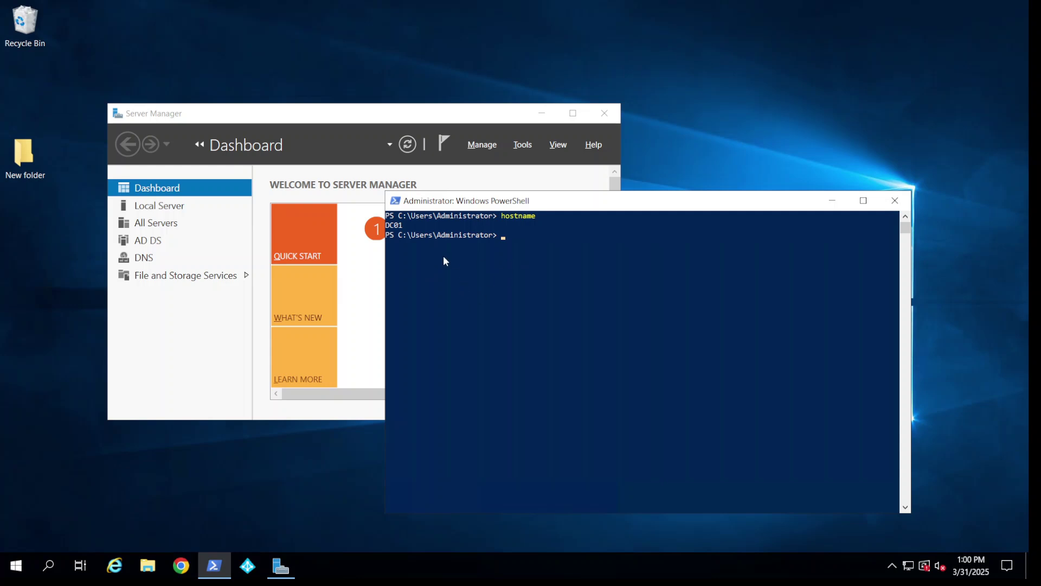
{"action": "left_click", "coordinate": [486, 147]}
Add Active Directory Certificate Services with its CA management tools on the local server.
{"action": "left_click", "coordinate": [486, 147]}
{"action": "left_click", "coordinate": [488, 161]}
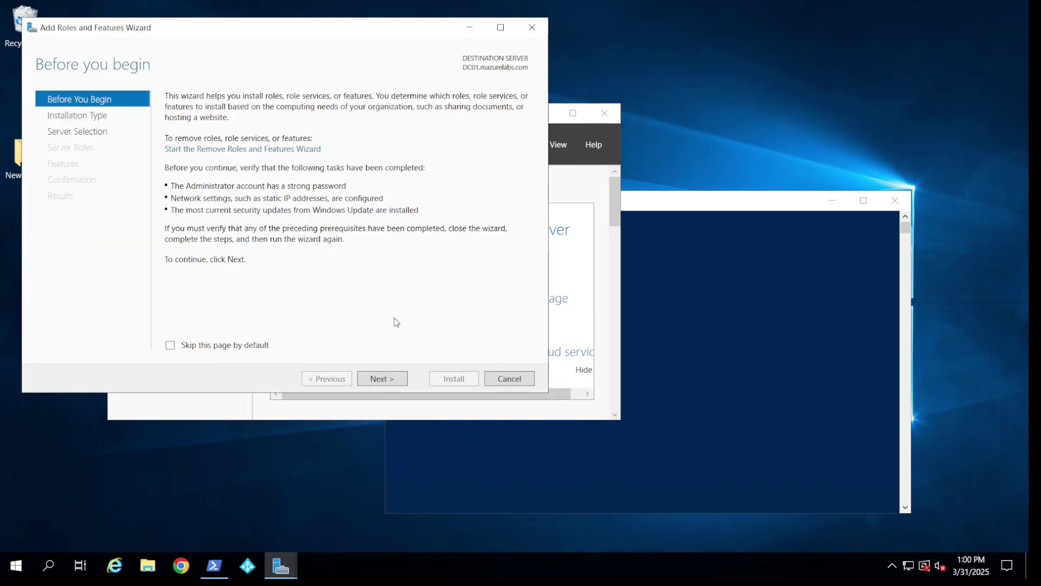
{"action": "left_click", "coordinate": [375, 381]}
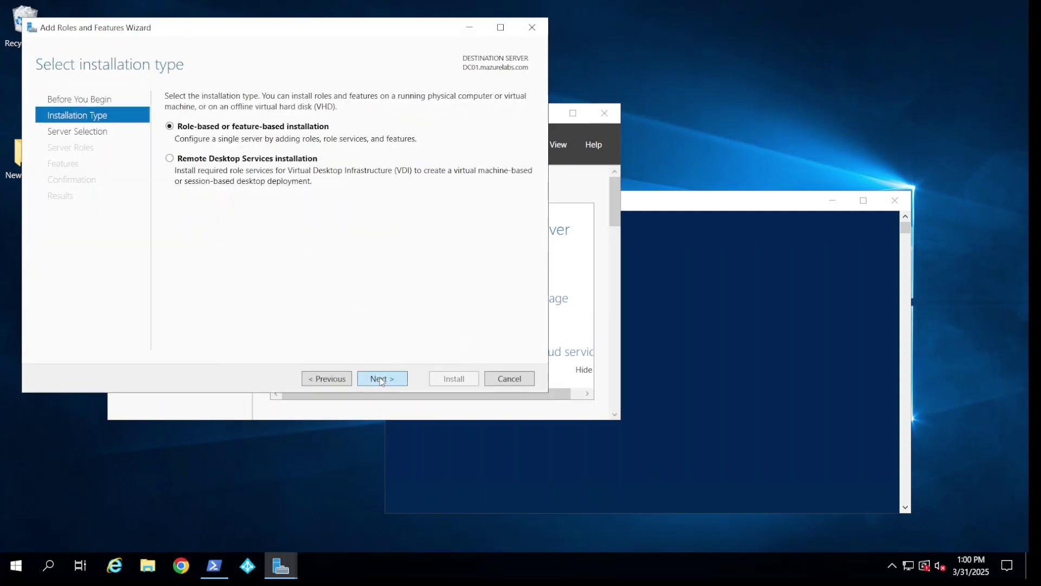
{"action": "left_click", "coordinate": [382, 379]}
{"action": "left_click", "coordinate": [381, 381]}
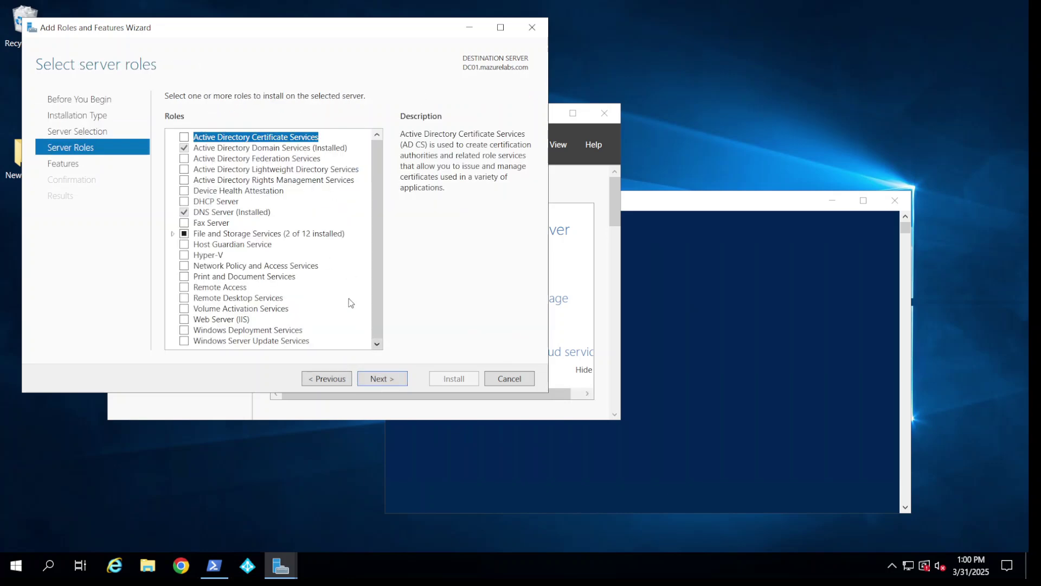
{"action": "left_click", "coordinate": [184, 137]}
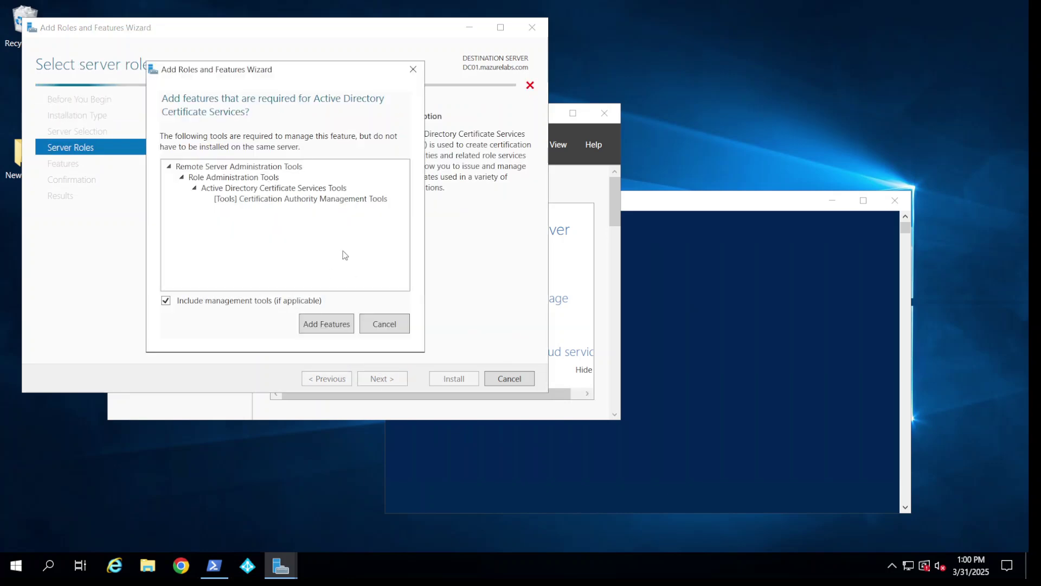
{"action": "left_click", "coordinate": [333, 322]}
{"action": "left_click", "coordinate": [384, 378]}
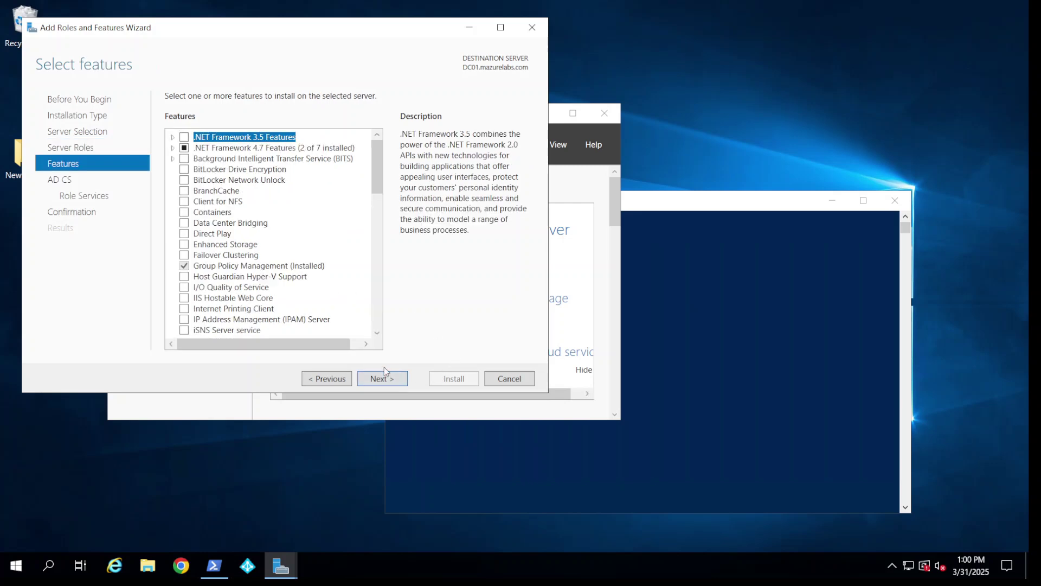
{"action": "left_click", "coordinate": [390, 378]}
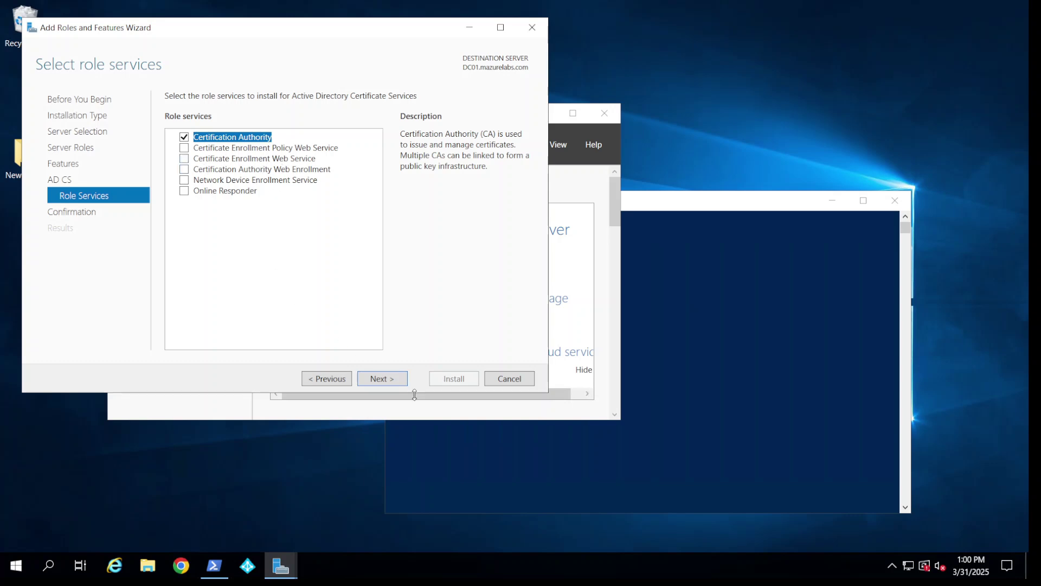
Keep the Certification Authority role service, allow automatic restart, and install.
{"action": "left_click", "coordinate": [401, 384]}
{"action": "left_click", "coordinate": [209, 116]}
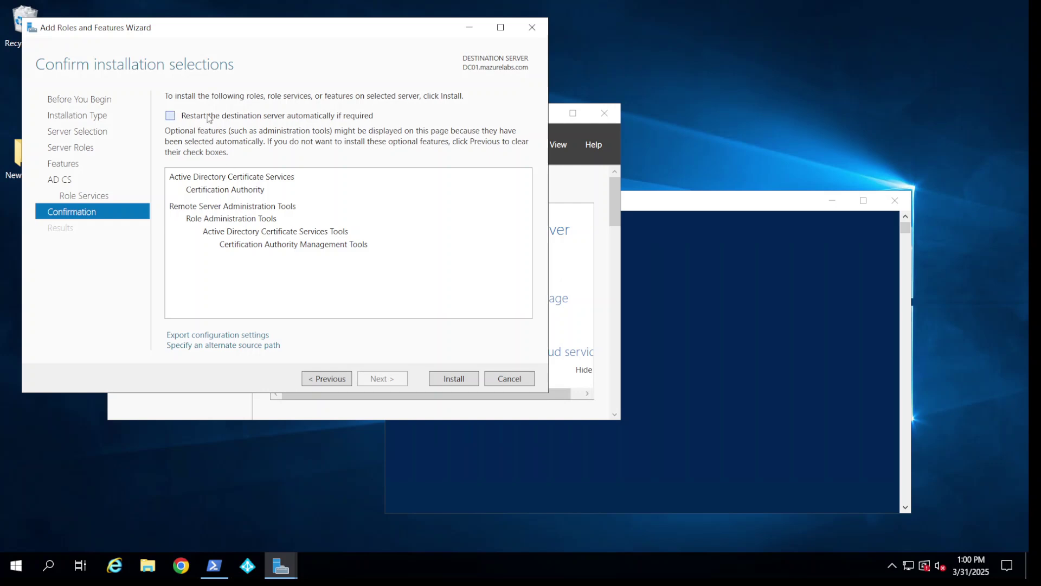
{"action": "left_click", "coordinate": [560, 327]}
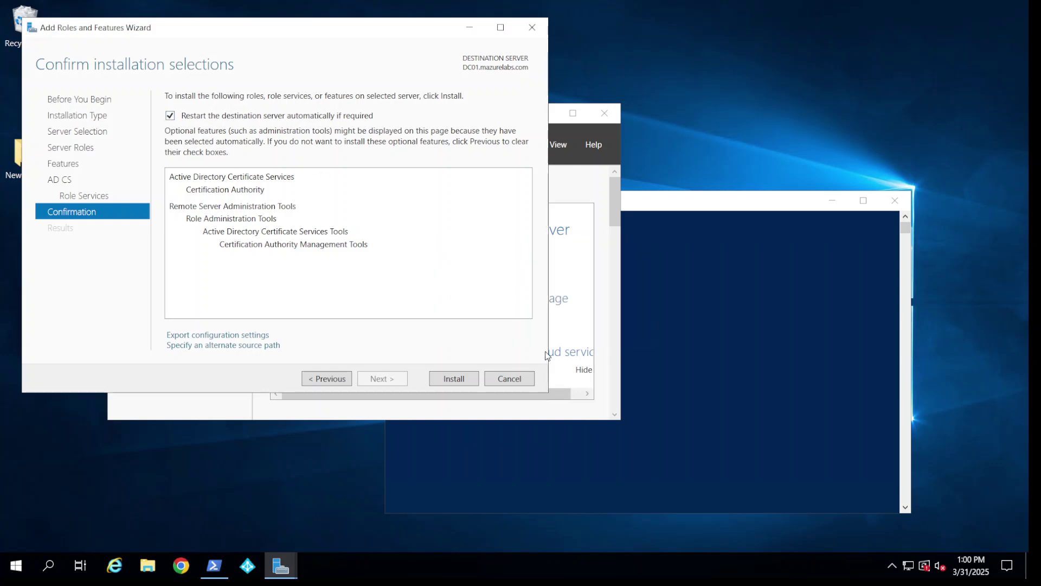
{"action": "left_click", "coordinate": [453, 379]}
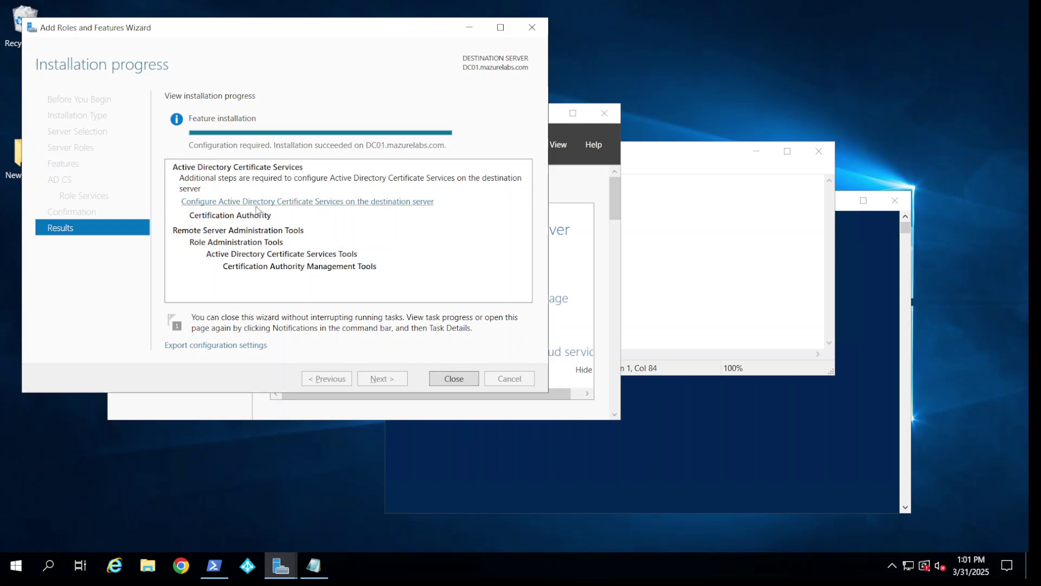
Configure the Certification Authority as an Enterprise Root CA reusing an existing certificate's private key.
{"action": "left_click", "coordinate": [311, 202]}
{"action": "left_click", "coordinate": [423, 432]}
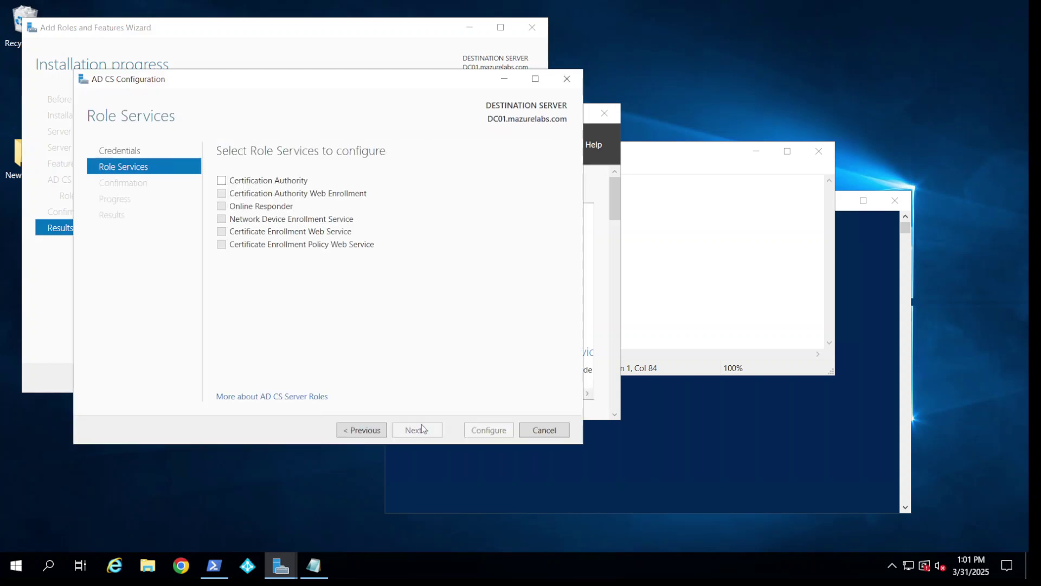
{"action": "left_click", "coordinate": [252, 180]}
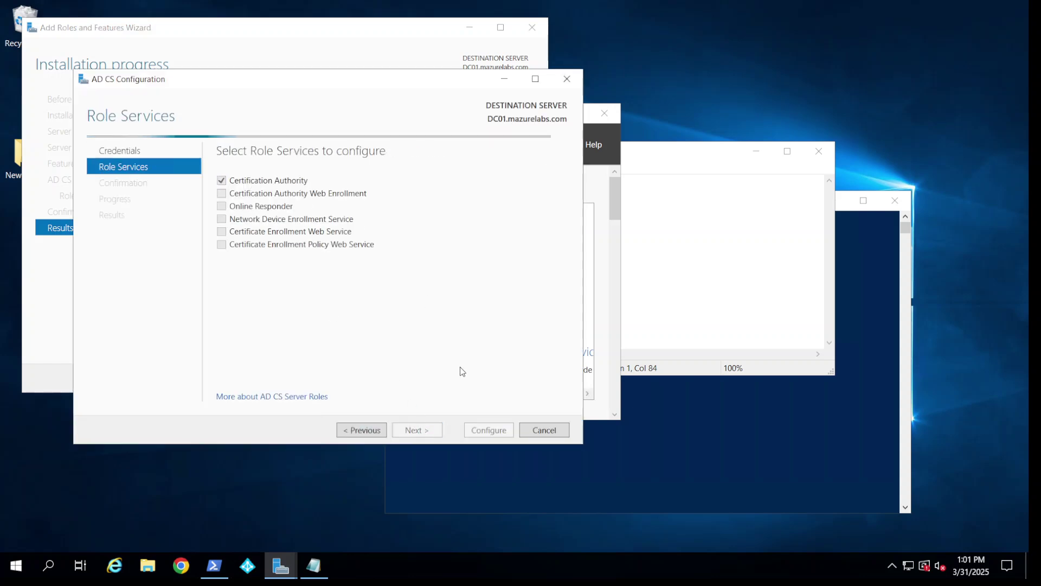
{"action": "left_click", "coordinate": [429, 434]}
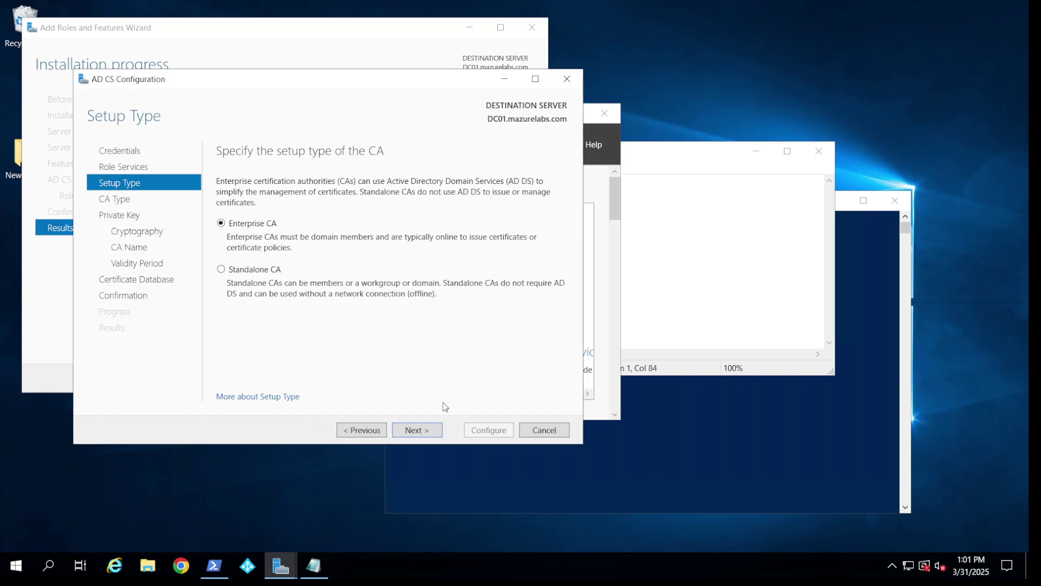
{"action": "left_click", "coordinate": [436, 438]}
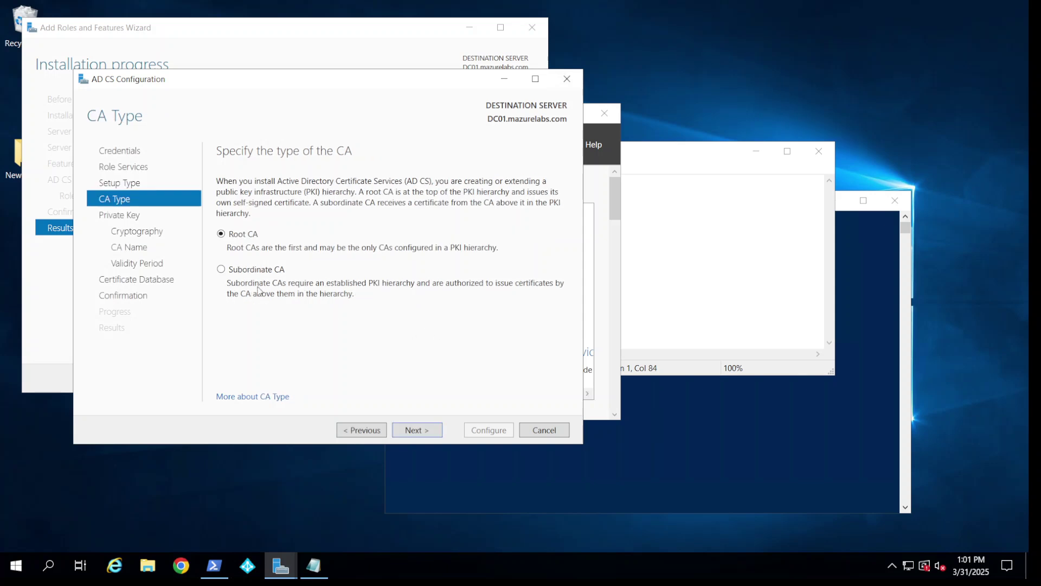
{"action": "left_click", "coordinate": [430, 432]}
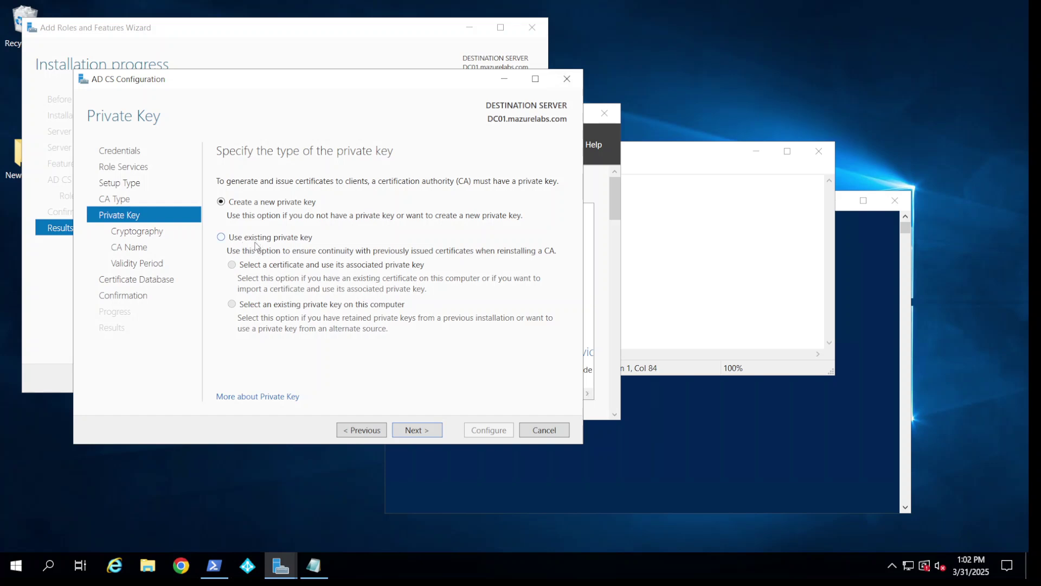
{"action": "left_click", "coordinate": [289, 241]}
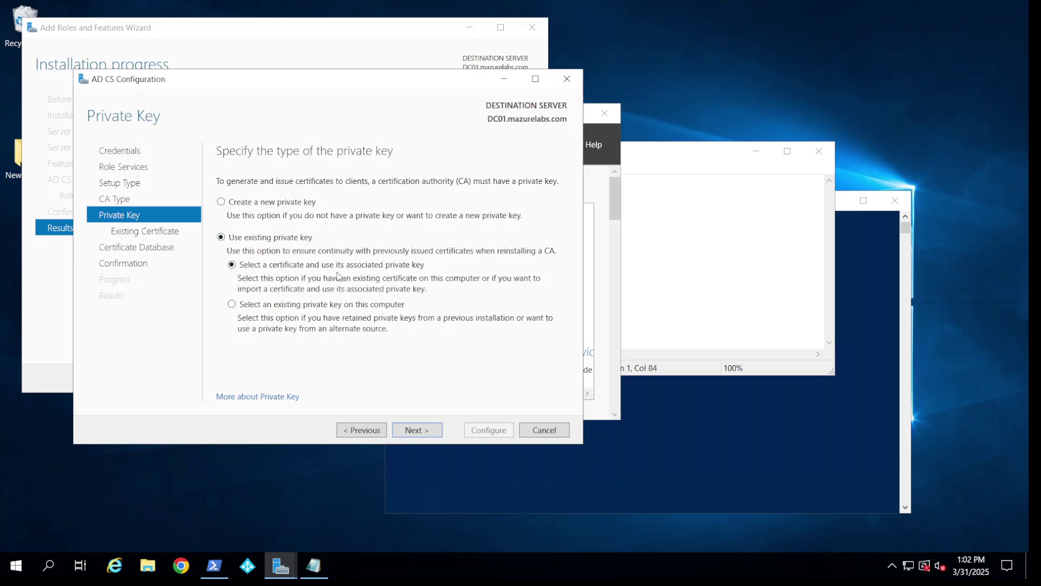
{"action": "left_click", "coordinate": [417, 429]}
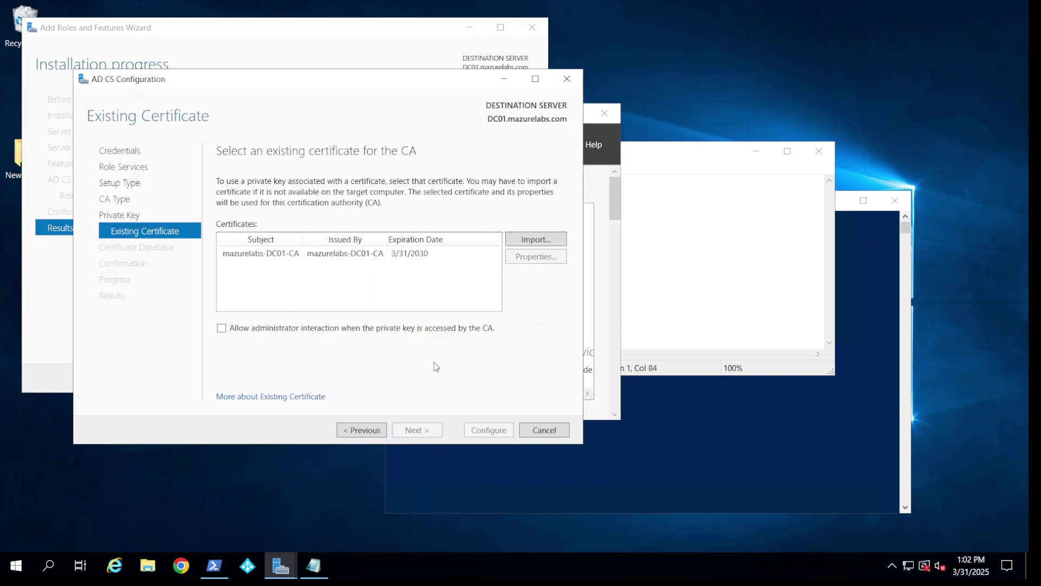
{"action": "left_click", "coordinate": [244, 255]}
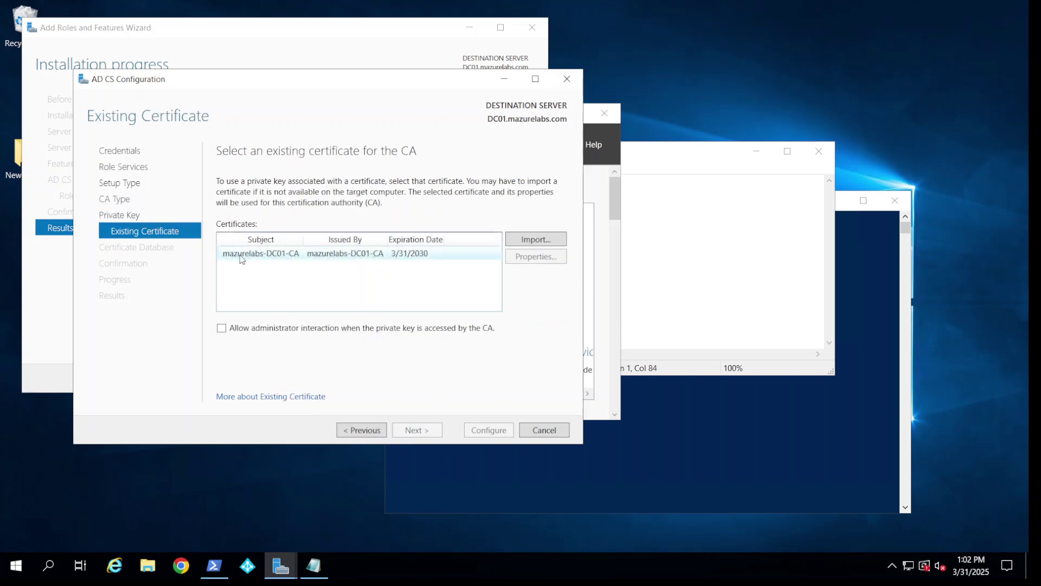
Import the backup certificate C:\Temp\mazurelabs-DC01-CA.p12 with its password.
{"action": "left_click", "coordinate": [542, 242]}
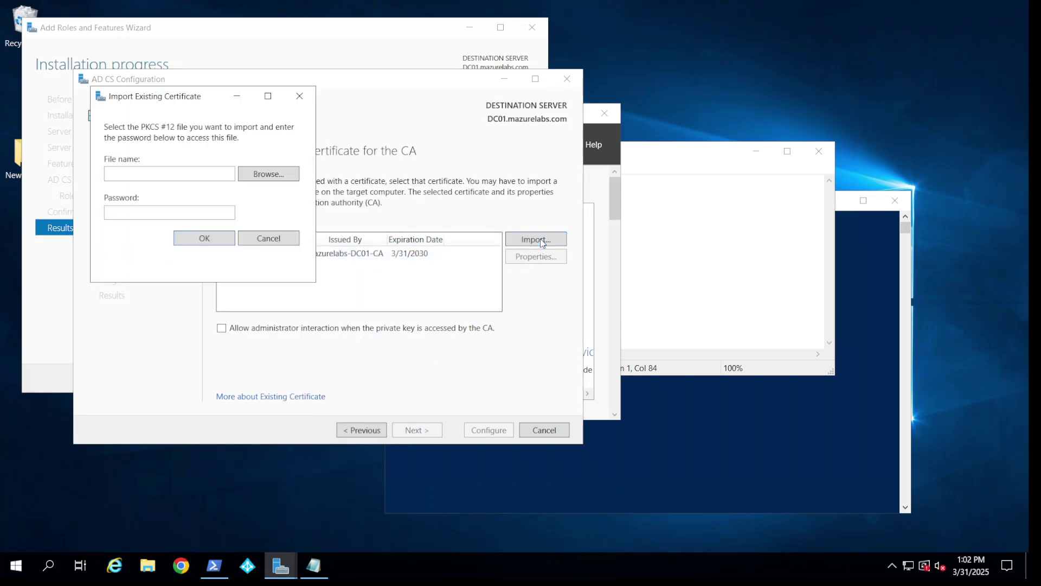
{"action": "left_click", "coordinate": [268, 174]}
{"action": "left_click", "coordinate": [137, 293]}
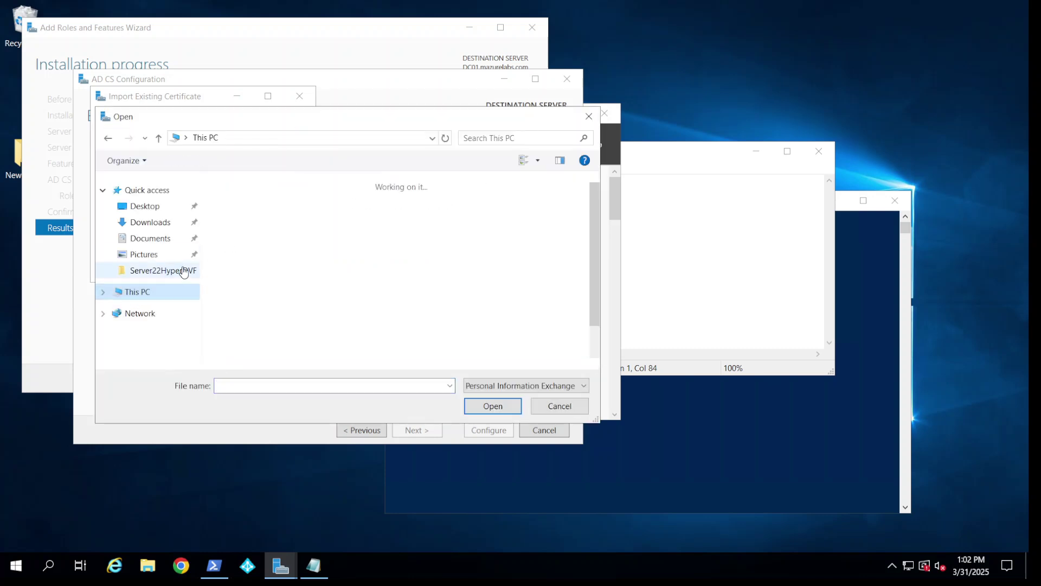
{"action": "scroll", "coordinate": [299, 299], "scroll_direction": "down", "scroll_amount": 1}
{"action": "double_click", "coordinate": [252, 347]}
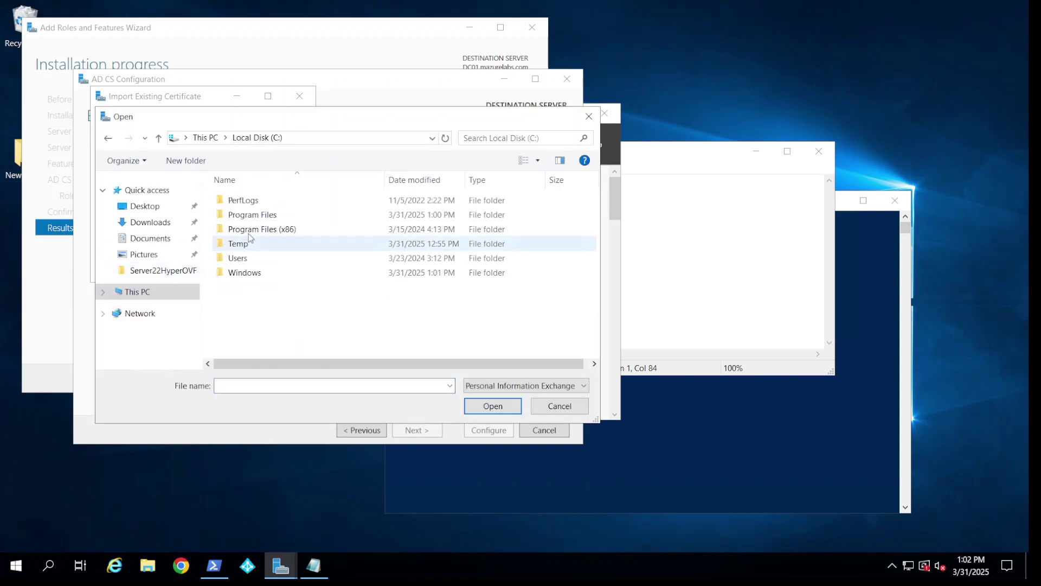
{"action": "double_click", "coordinate": [250, 245]}
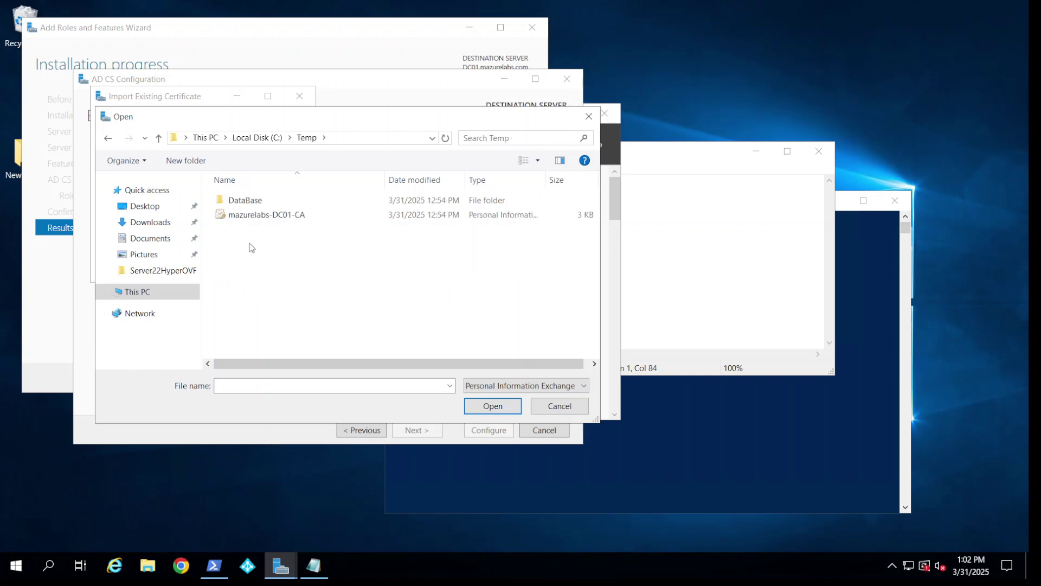
{"action": "left_click", "coordinate": [249, 216]}
{"action": "double_click", "coordinate": [249, 216]}
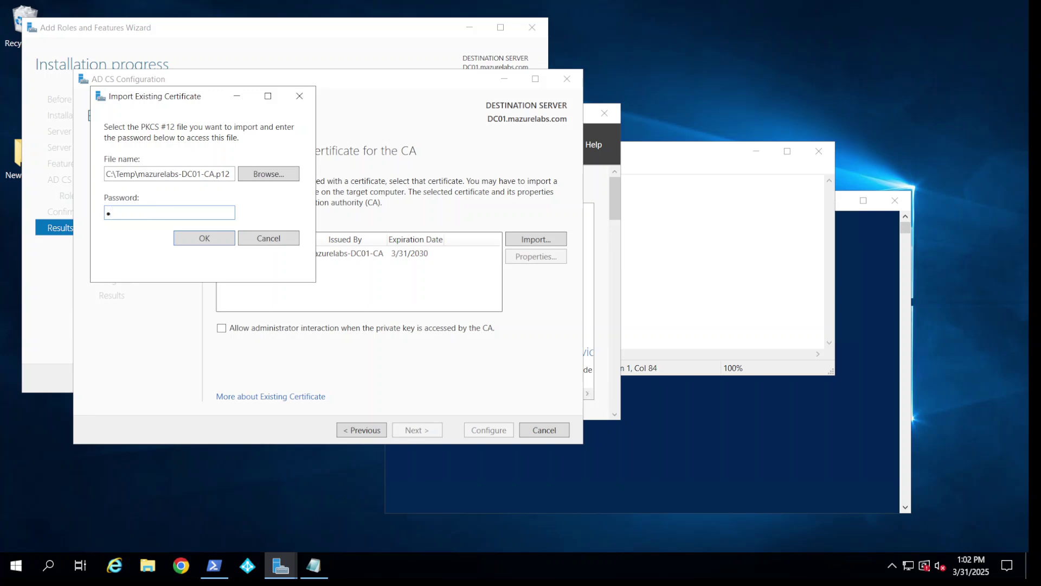
{"action": "key", "text": "Return"}
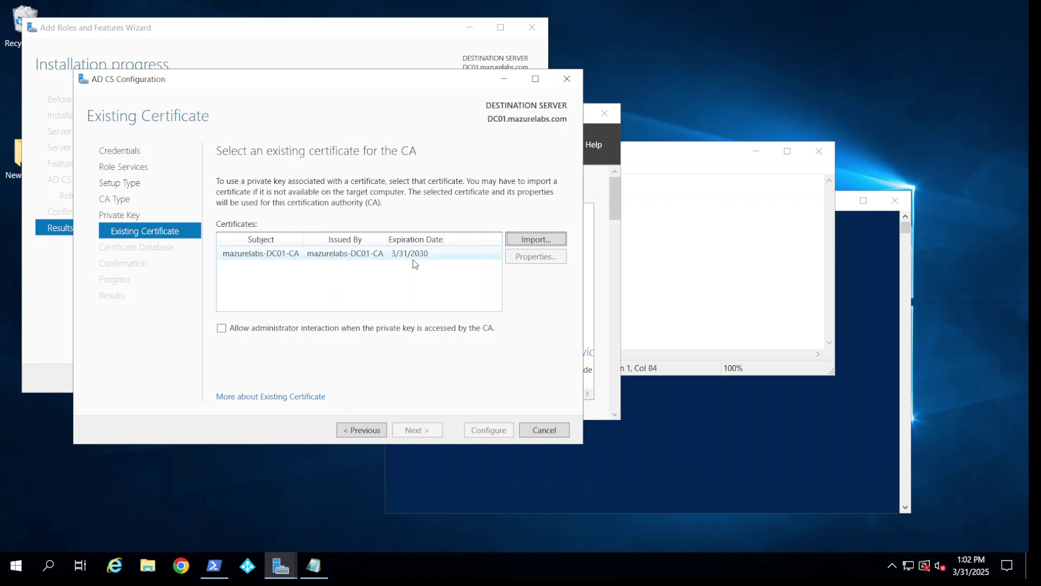
Select the mazurelabs-DC01-CA certificate, keep default database locations, and apply the configuration.
{"action": "left_click", "coordinate": [320, 255]}
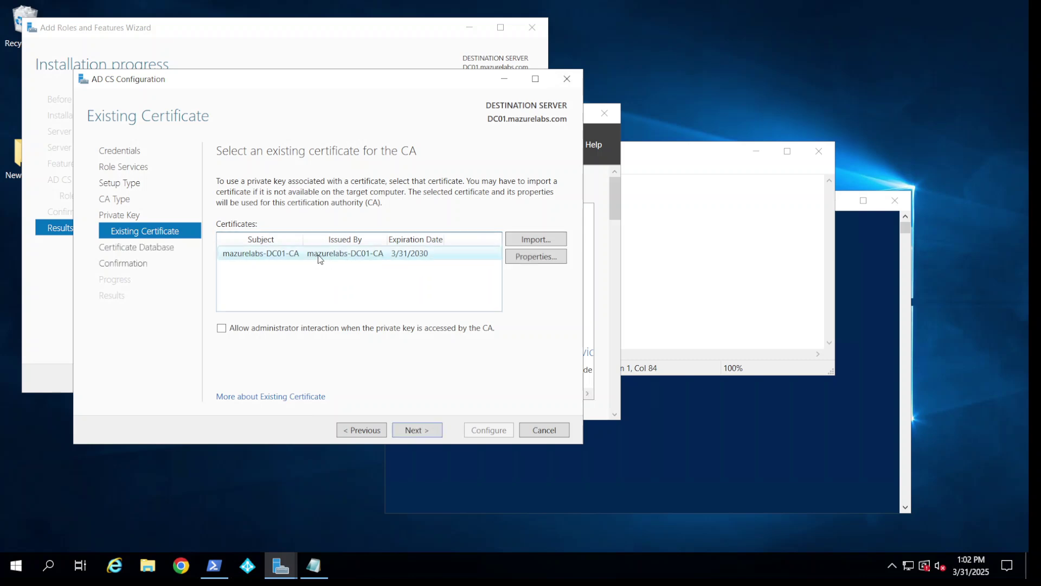
{"action": "left_click", "coordinate": [418, 430]}
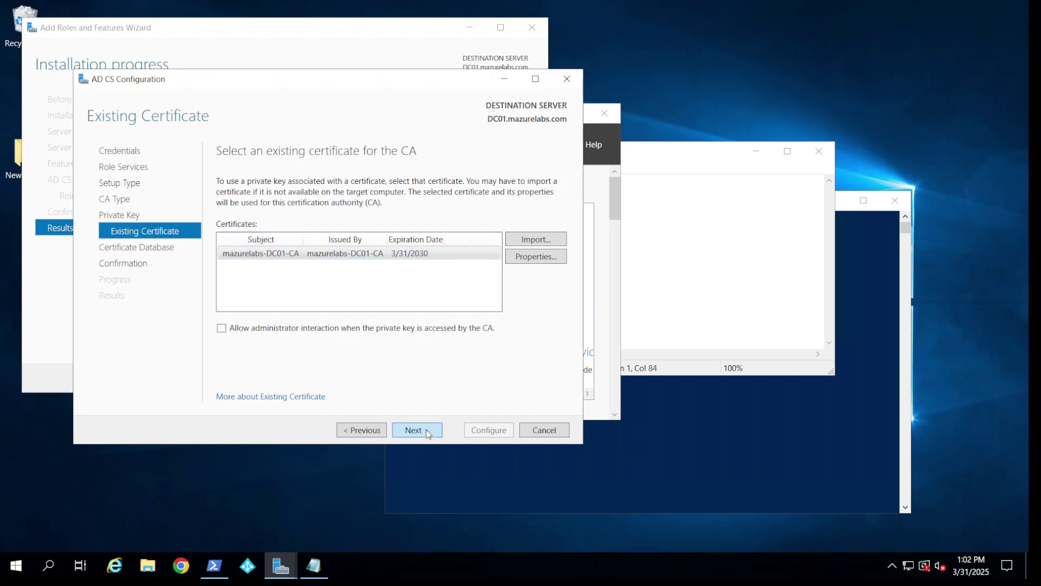
{"action": "left_click", "coordinate": [424, 433]}
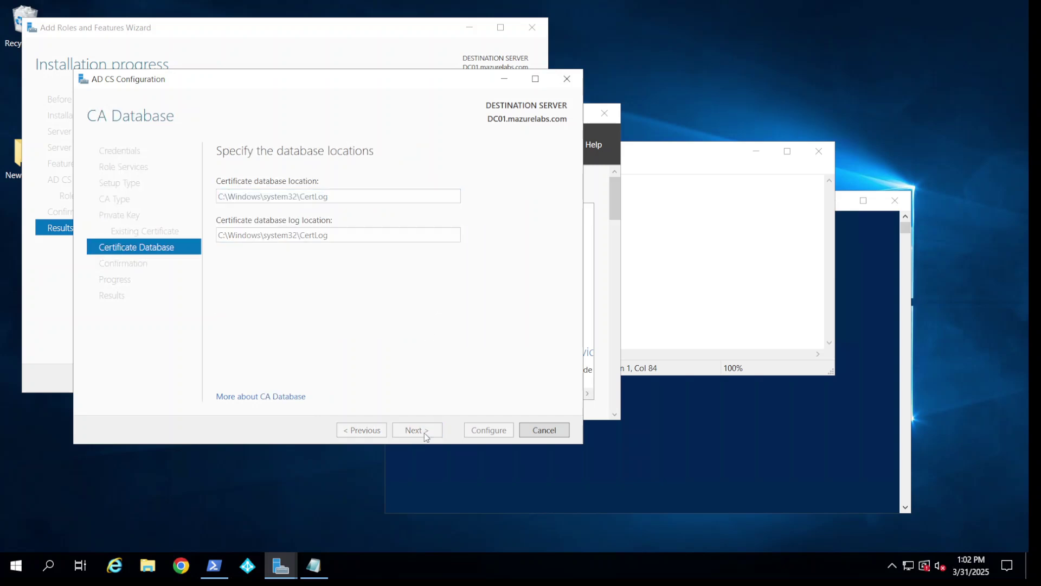
{"action": "left_click", "coordinate": [487, 431]}
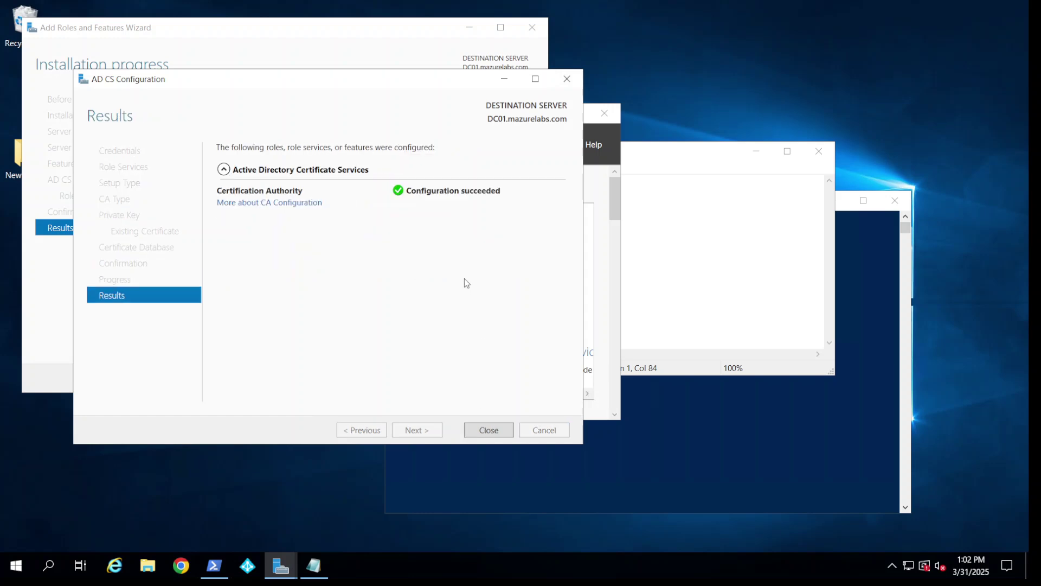
{"action": "left_click", "coordinate": [495, 427]}
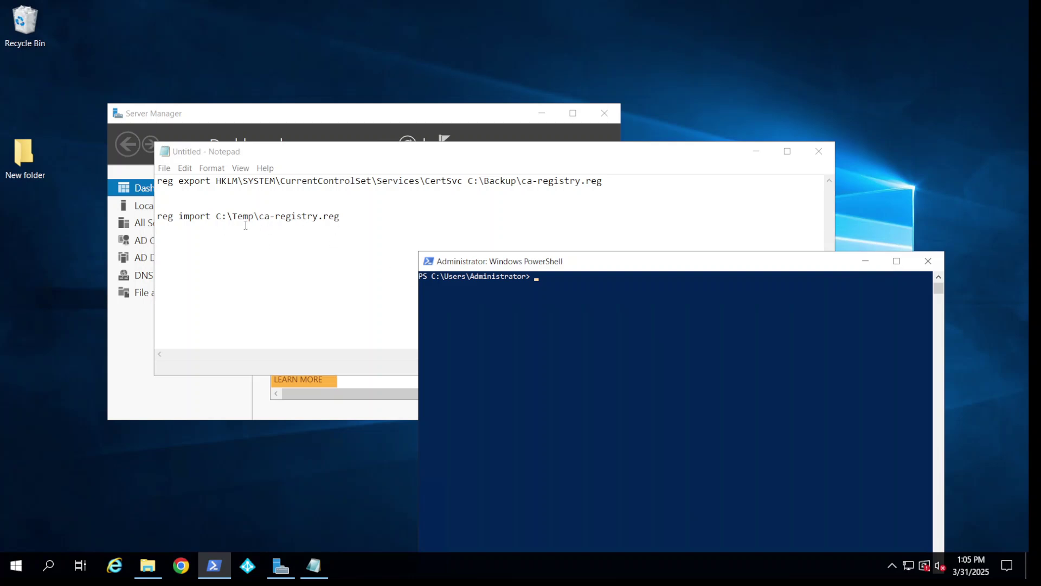
Copy 'reg import C:\Temp\ca-registry.reg' from Notepad and run it in PowerShell.
{"action": "left_click", "coordinate": [356, 219]}
{"action": "left_click_drag", "start_coordinate": [341, 216], "coordinate": [158, 215]}
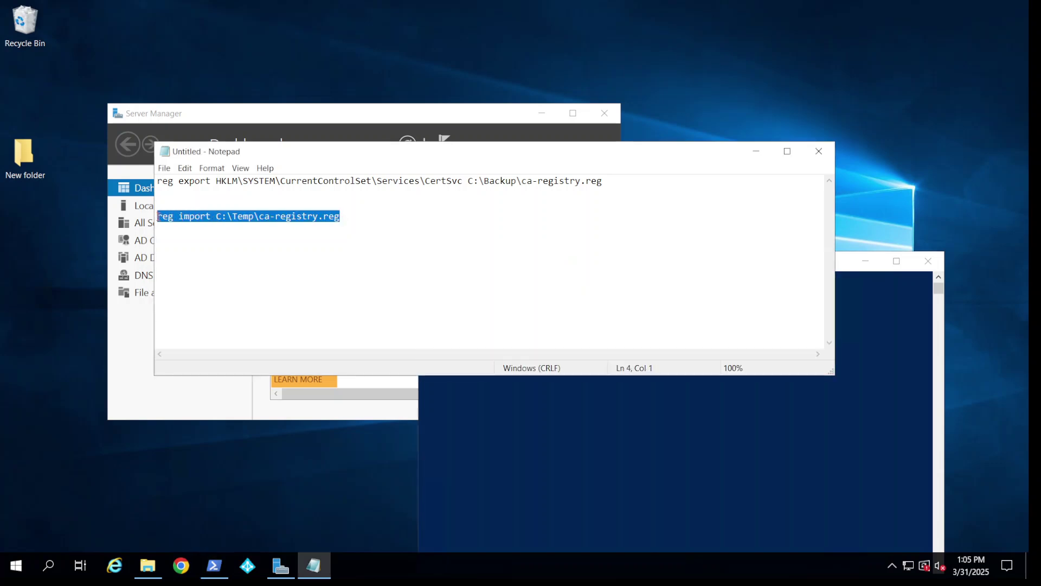
{"action": "right_click", "coordinate": [204, 209]}
{"action": "left_click", "coordinate": [319, 247]}
{"action": "left_click", "coordinate": [848, 282]}
{"action": "right_click", "coordinate": [626, 334]}
{"action": "key", "text": "Return"}
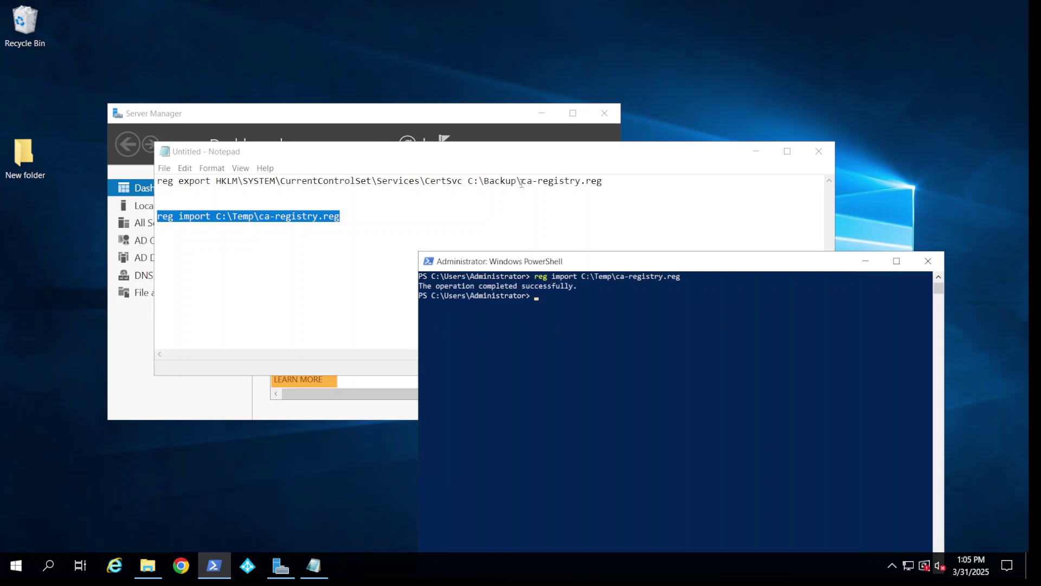
{"action": "left_click", "coordinate": [488, 116]}
{"action": "left_click", "coordinate": [522, 145]}
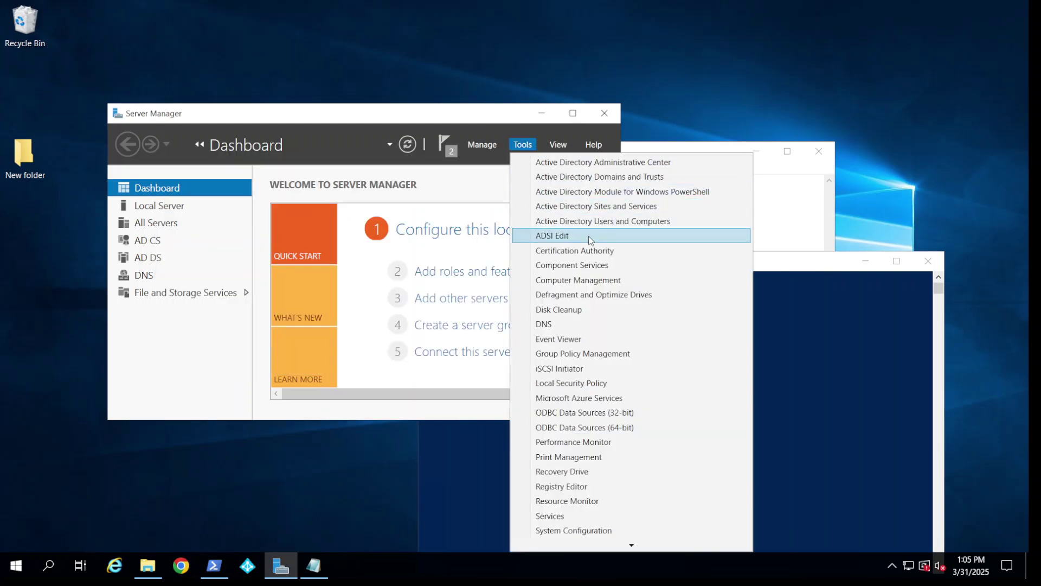
Browse mazurelabs-DC01-CA's Issued, Revoked, Pending and Failed folders; Revoked and Pending are empty.
{"action": "left_click", "coordinate": [584, 266]}
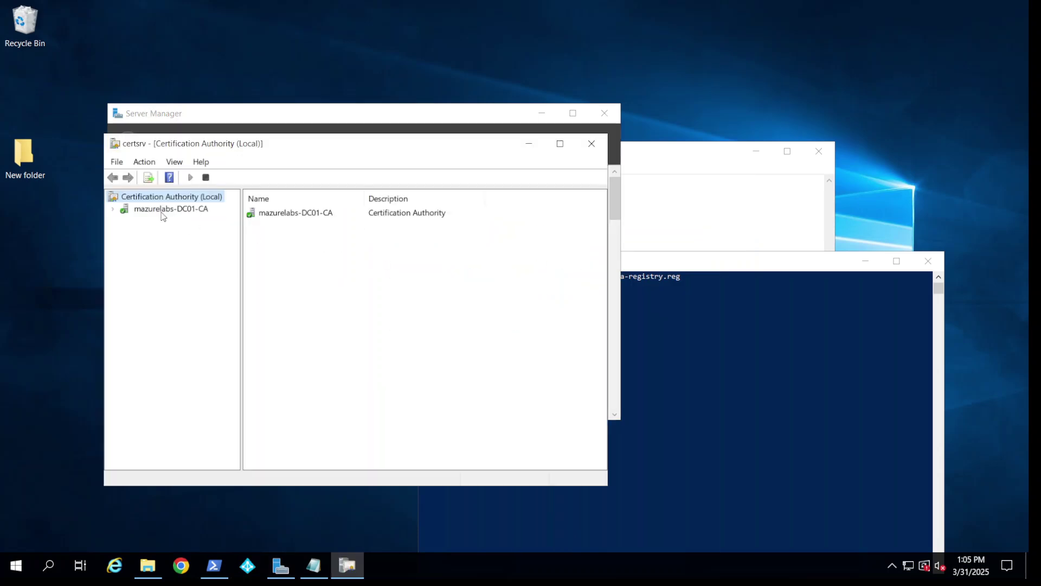
{"action": "double_click", "coordinate": [161, 210]}
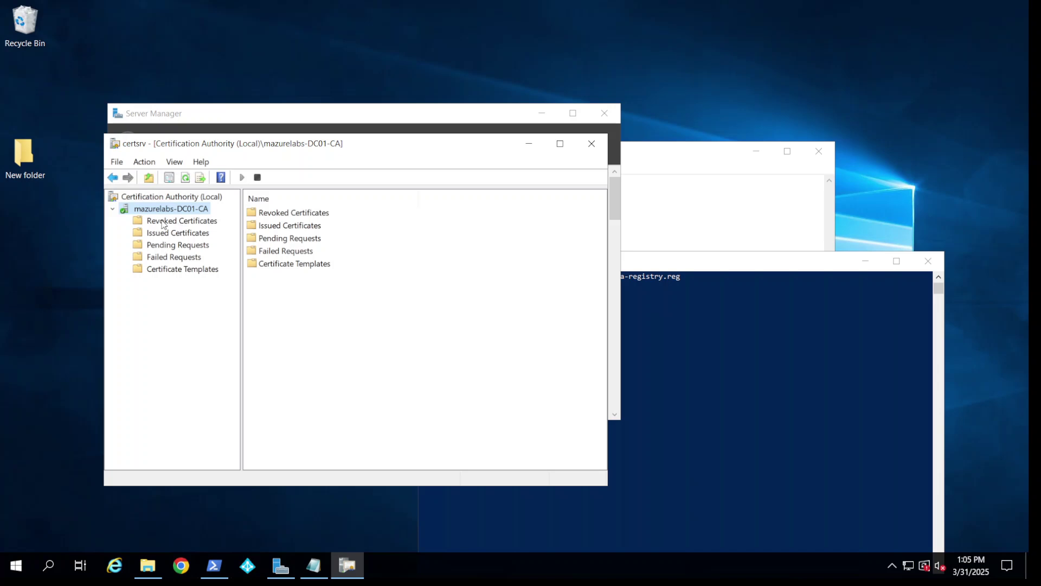
{"action": "left_click", "coordinate": [176, 233]}
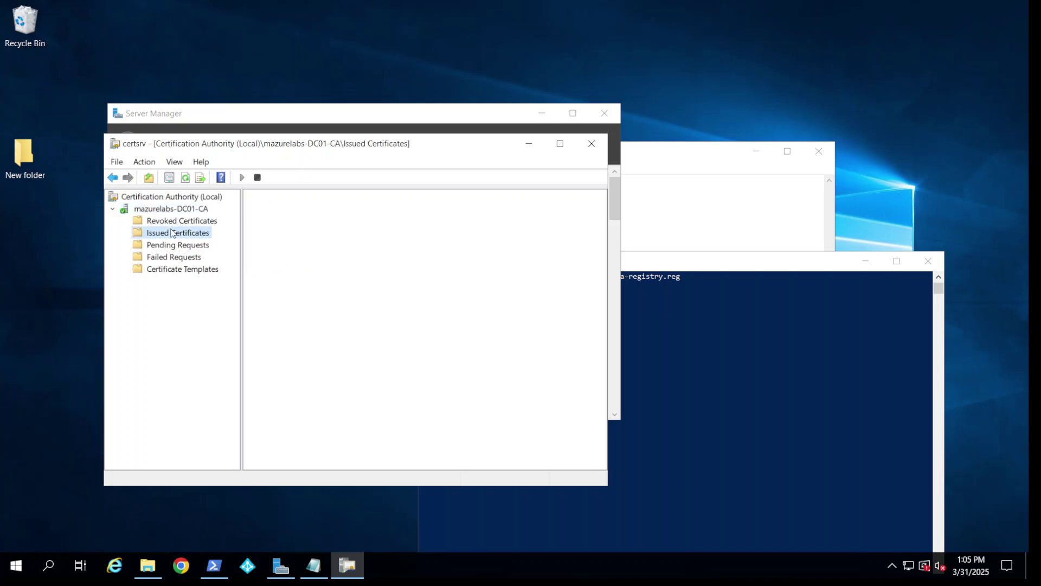
{"action": "left_click", "coordinate": [177, 222]}
{"action": "left_click", "coordinate": [176, 246]}
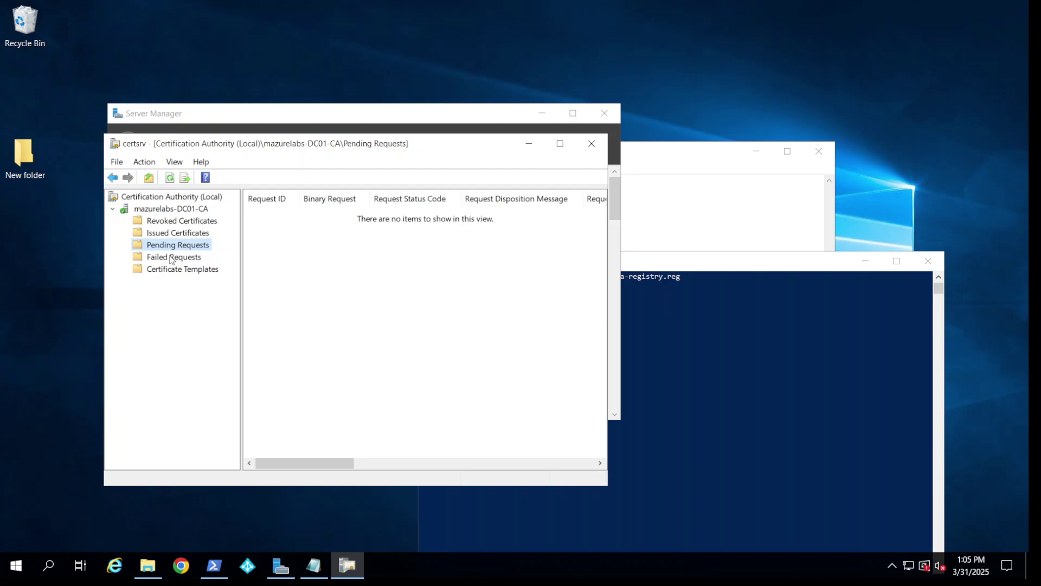
{"action": "left_click", "coordinate": [174, 257]}
{"action": "left_click", "coordinate": [181, 222]}
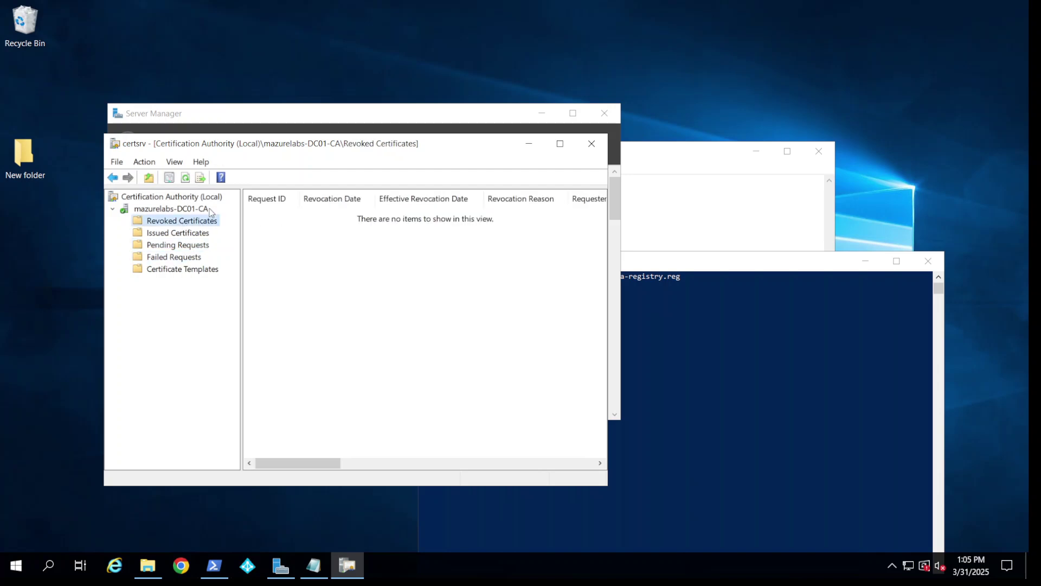
{"action": "left_click", "coordinate": [201, 209]}
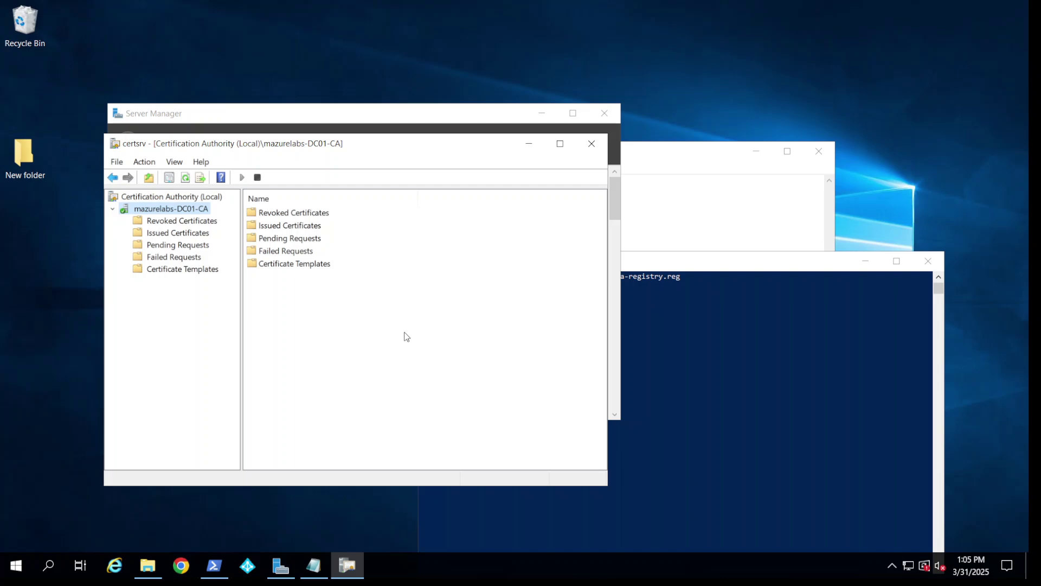